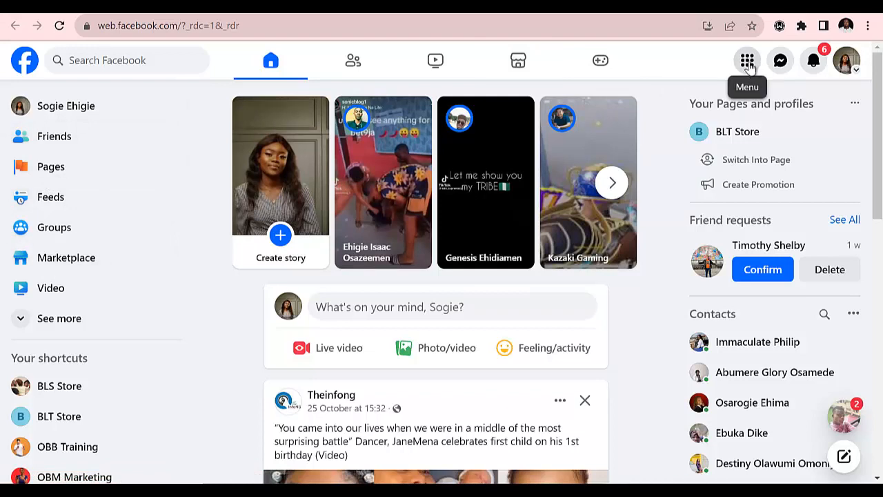
Step: Open the Pages section in a new tab and start a new Page there
right_click(60, 171)
left_click(88, 178)
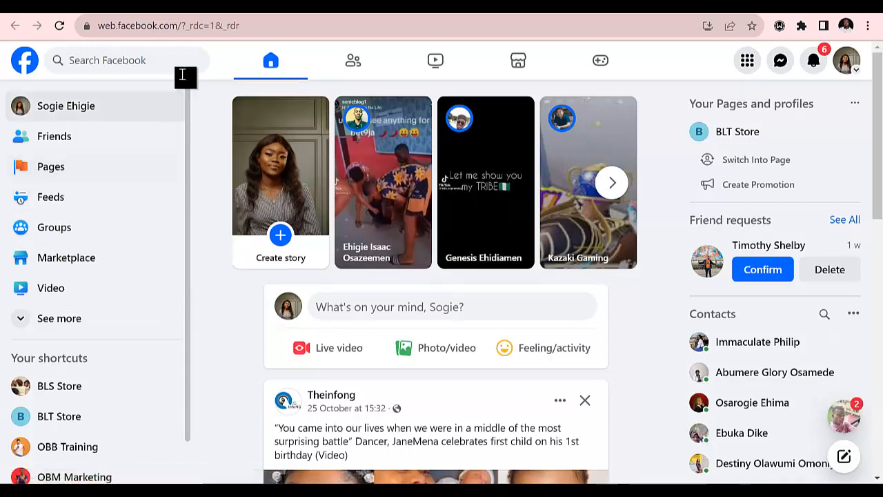
left_click(251, 4)
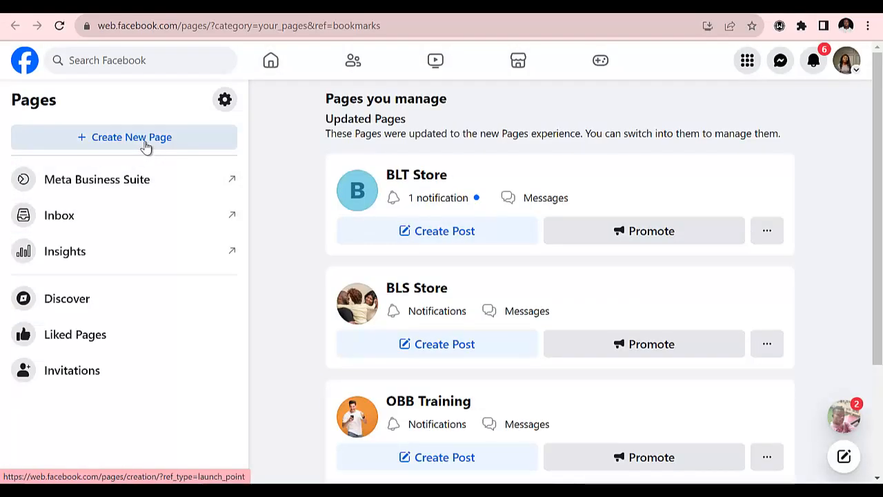
left_click(143, 143)
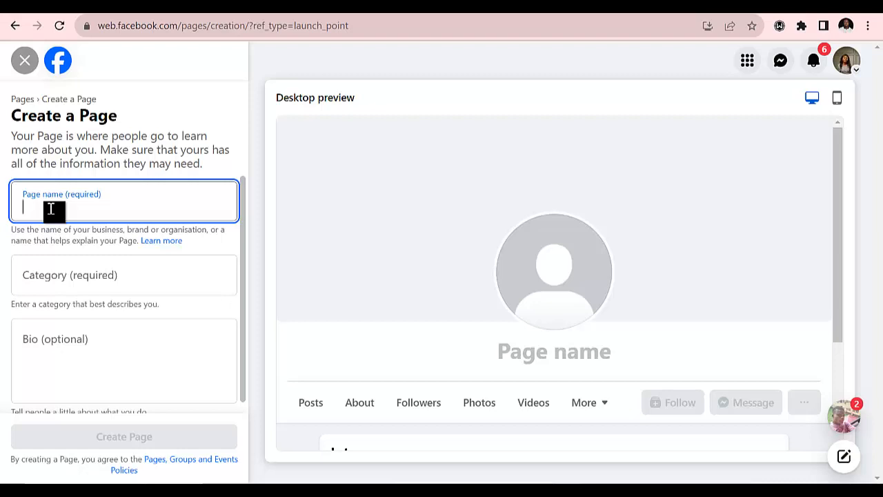
Step: Enter 'Digitalzz Concept' as the Page name
type("Onl")
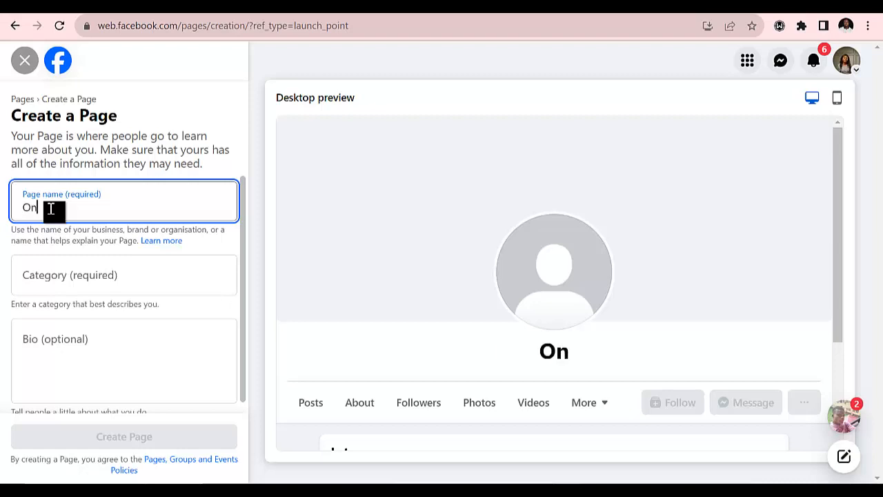
key("BackSpace")
key("BackSpace")
key("BackSpace")
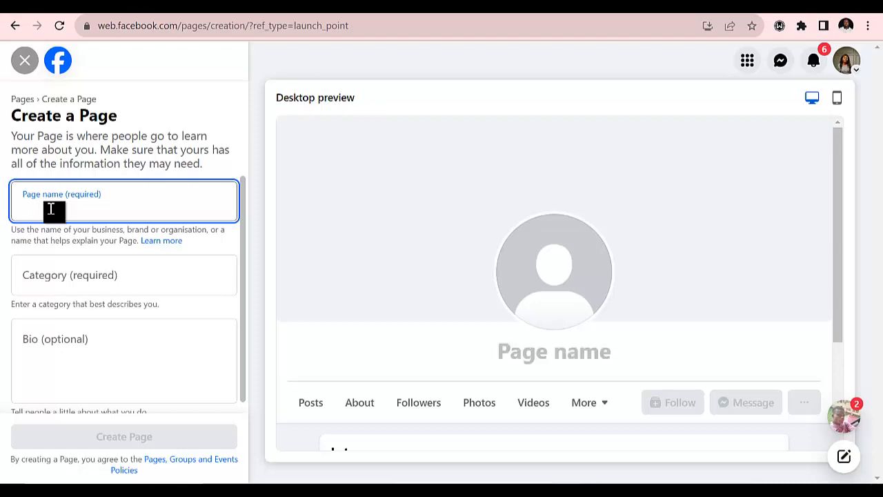
type("Digita")
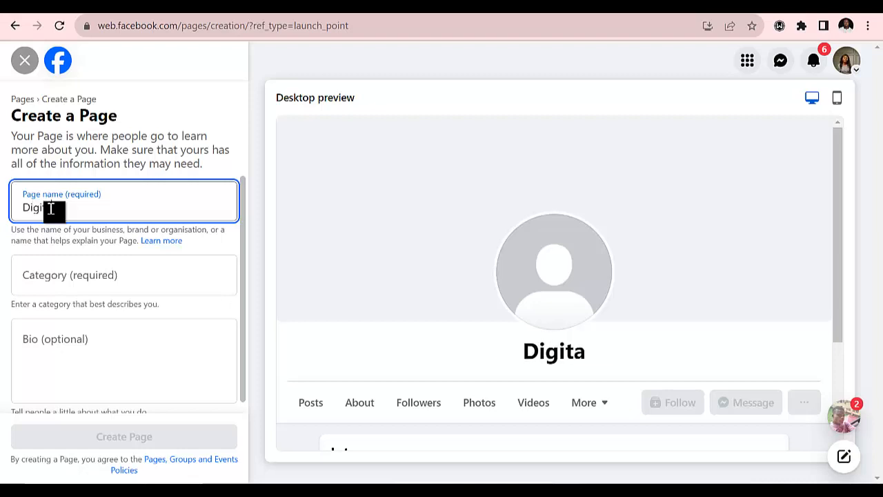
type("lzz Concept")
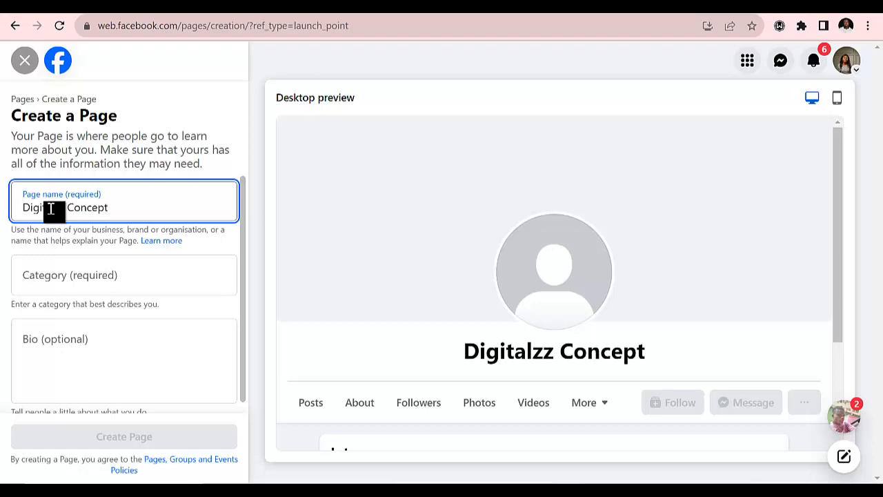
Step: Set the category to Internet marketing service, submit the Page, and reload the stalled screen
left_click(78, 278)
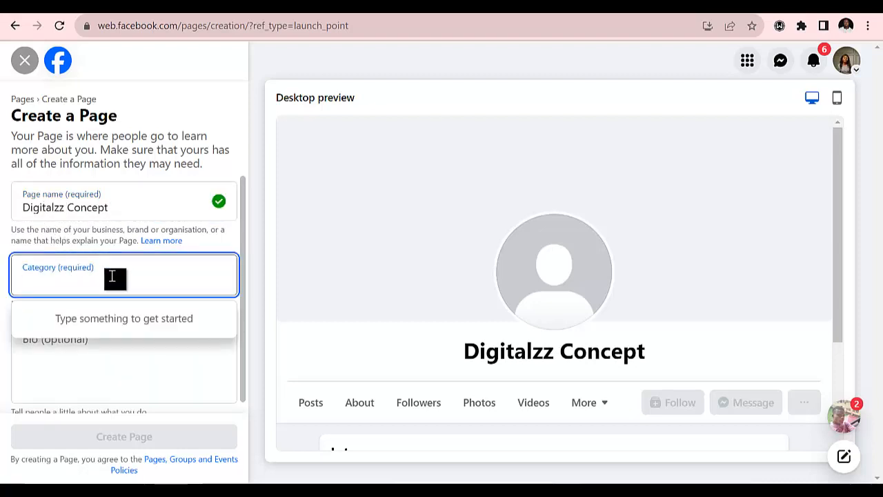
type("inter")
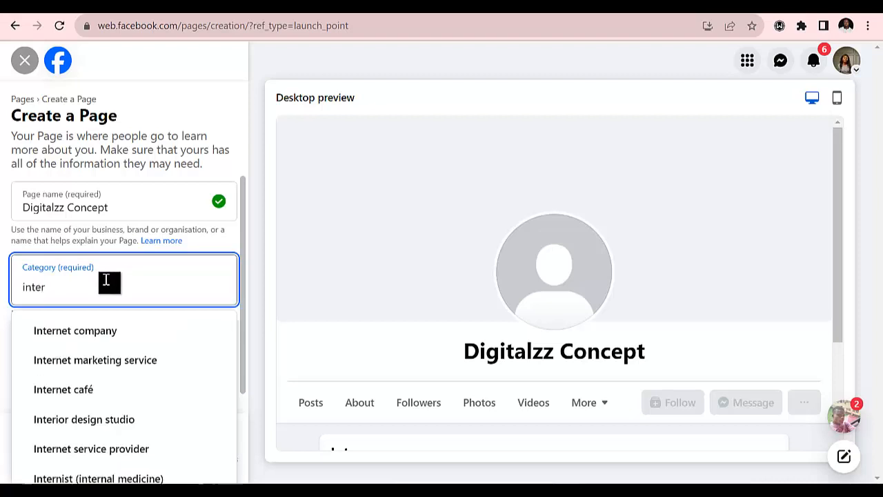
left_click(118, 360)
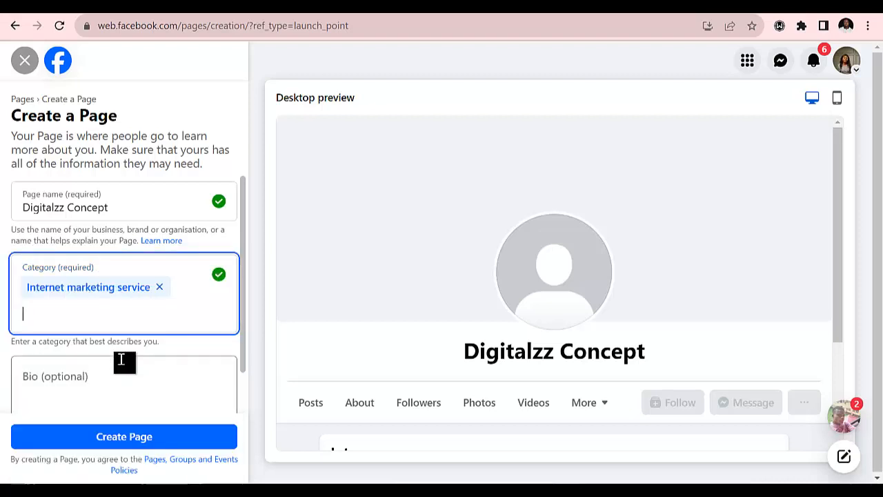
left_click(125, 437)
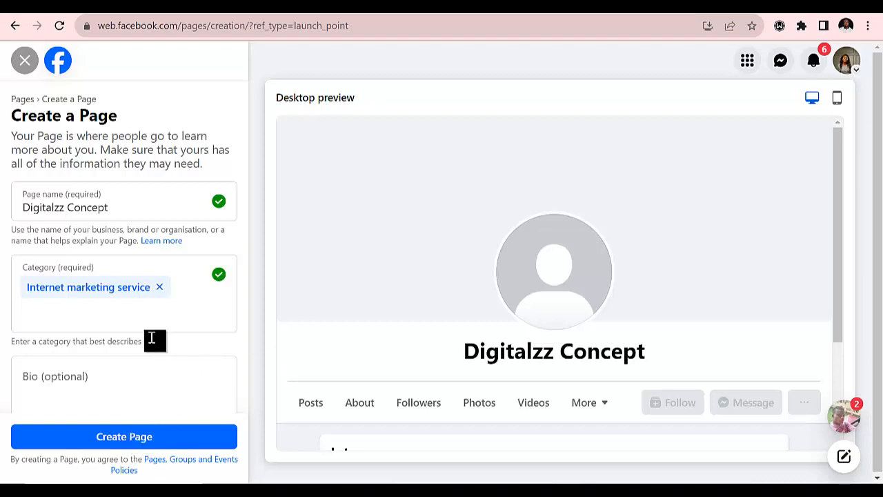
left_click(60, 26)
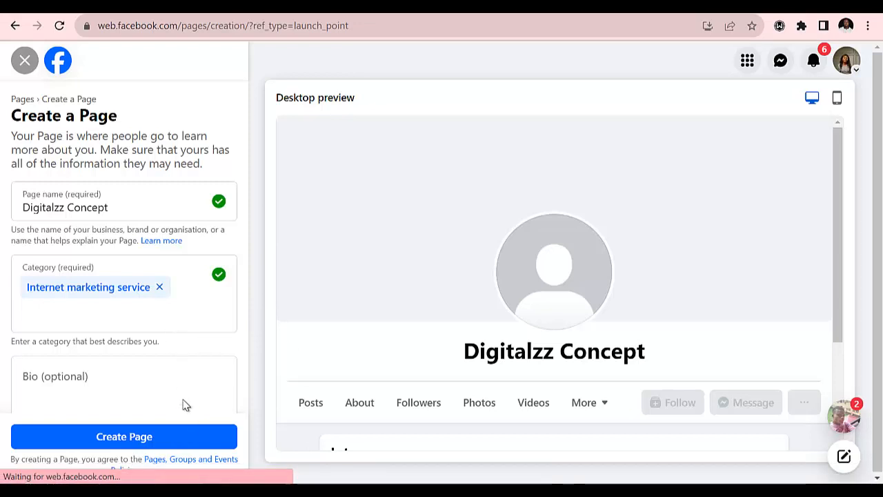
Step: Cancel the reload to keep the filled form and submit the Page creation again
key("F5")
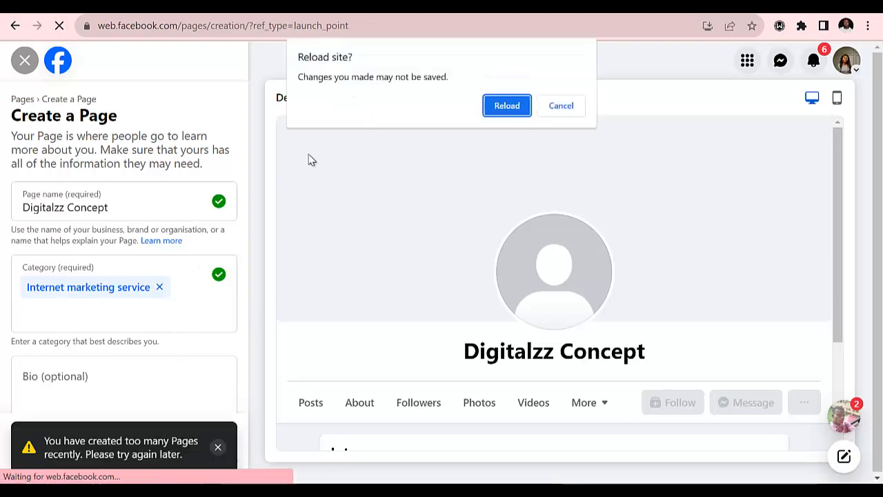
left_click(564, 107)
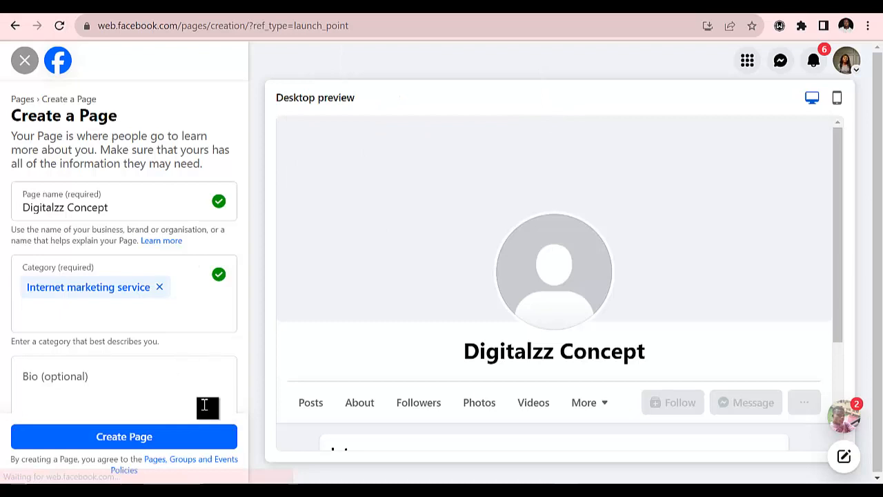
left_click(146, 438)
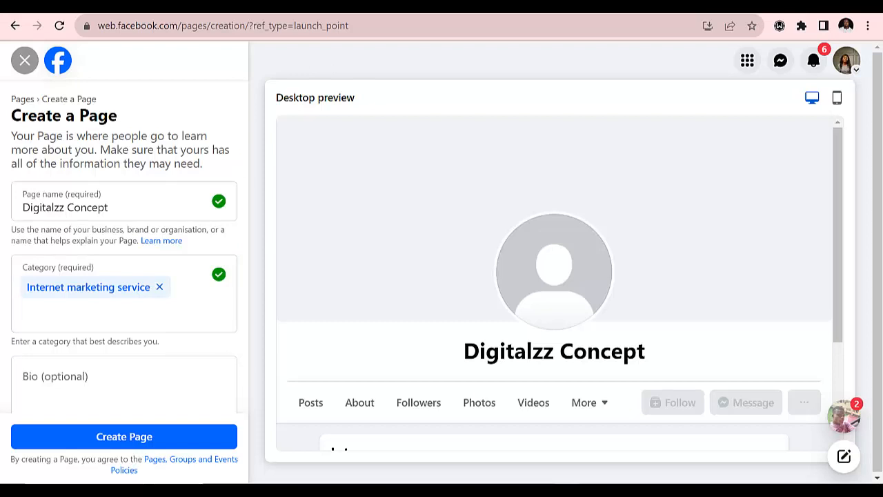
key("ctrl+t")
Step: Find and open the Chrome Web Store through a Google search
left_click(324, 26)
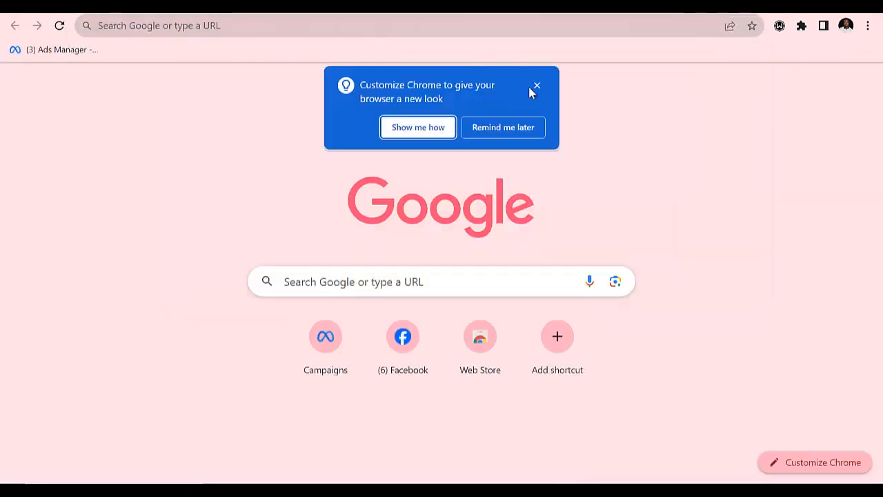
left_click(537, 85)
left_click(273, 34)
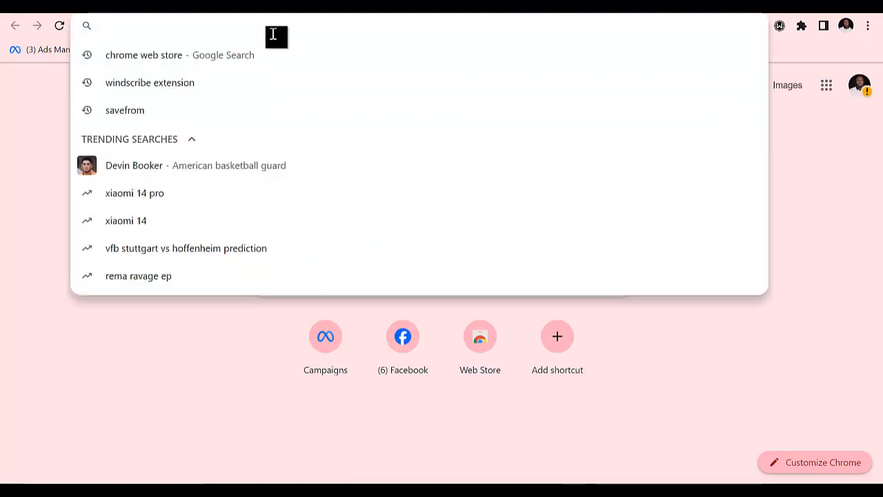
left_click(223, 61)
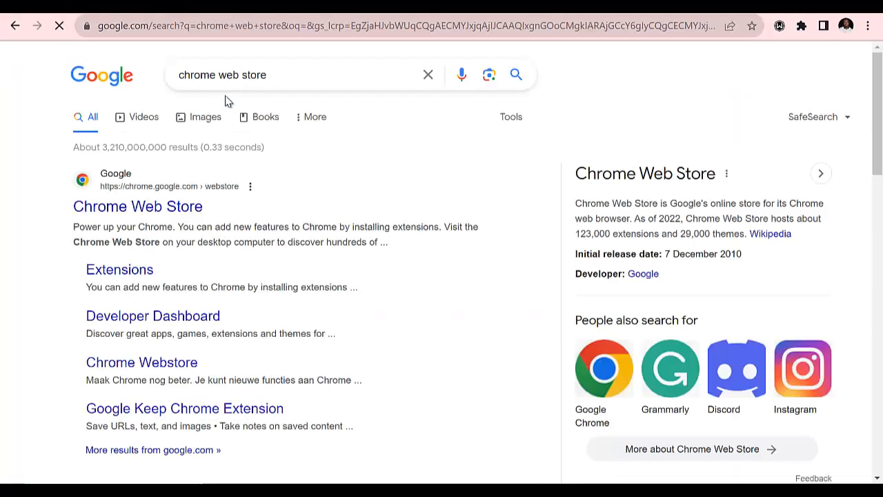
left_click(182, 215)
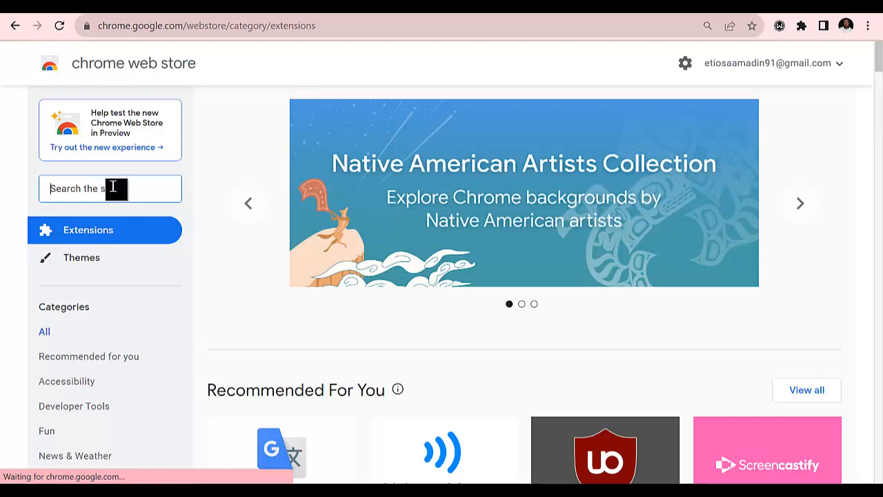
Step: Search the Web Store for 'windscribe free' and browse the VPN extension results
type("wi")
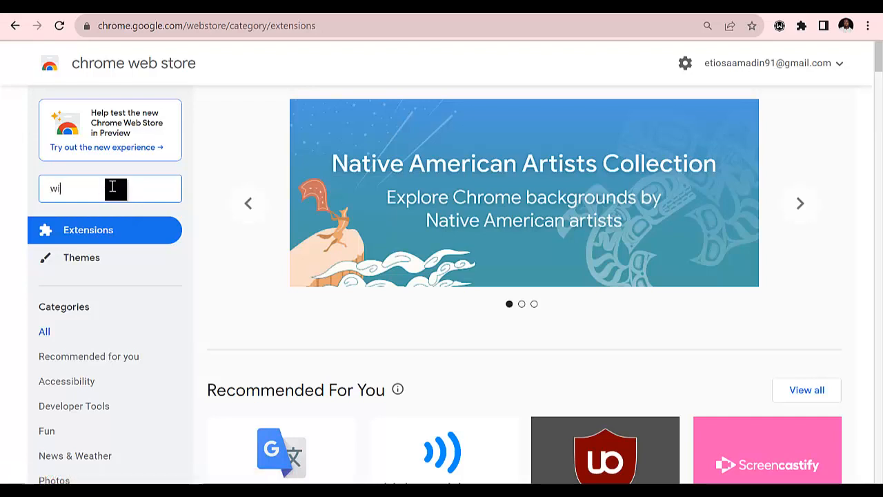
type("ns")
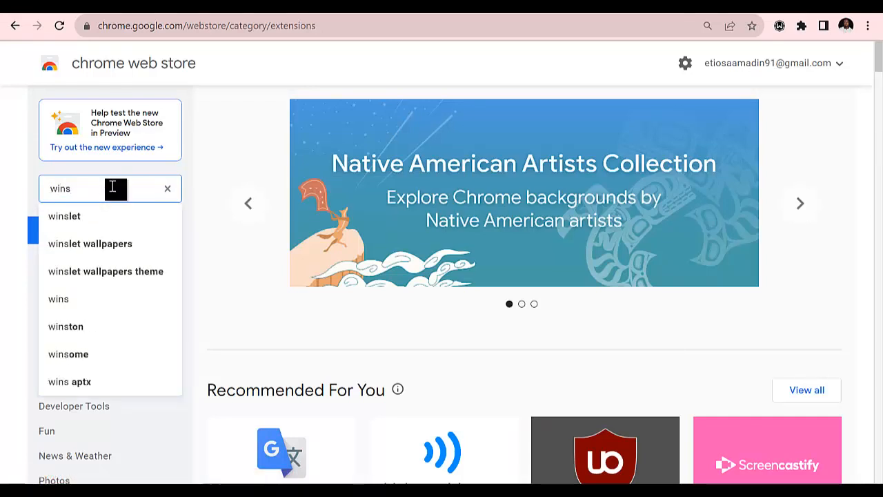
key("BackSpace")
type("dscriv")
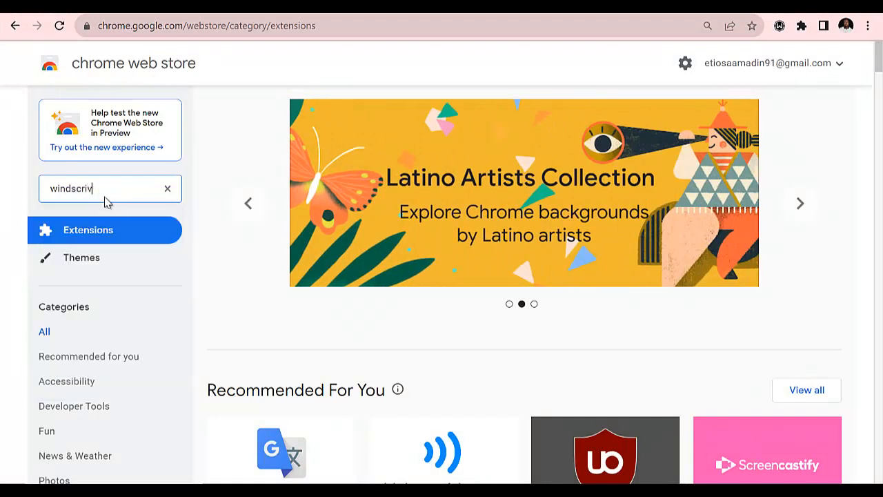
key("BackSpace")
type("b")
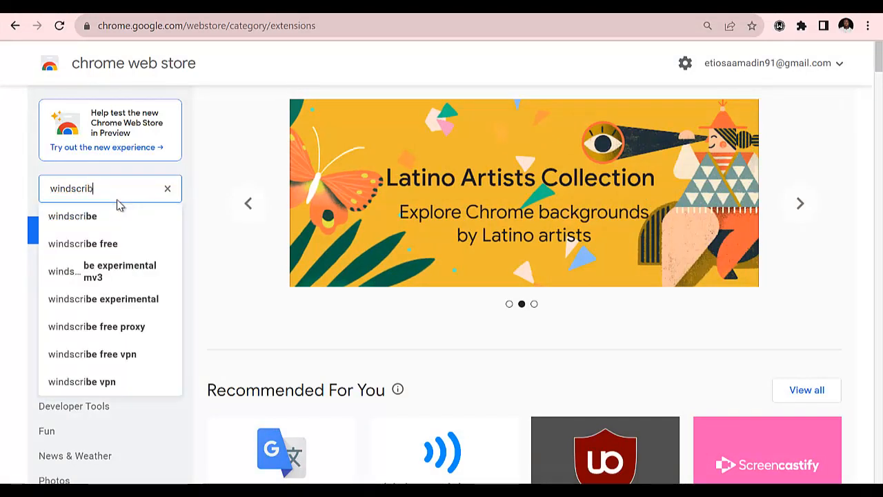
type("e")
left_click(80, 222)
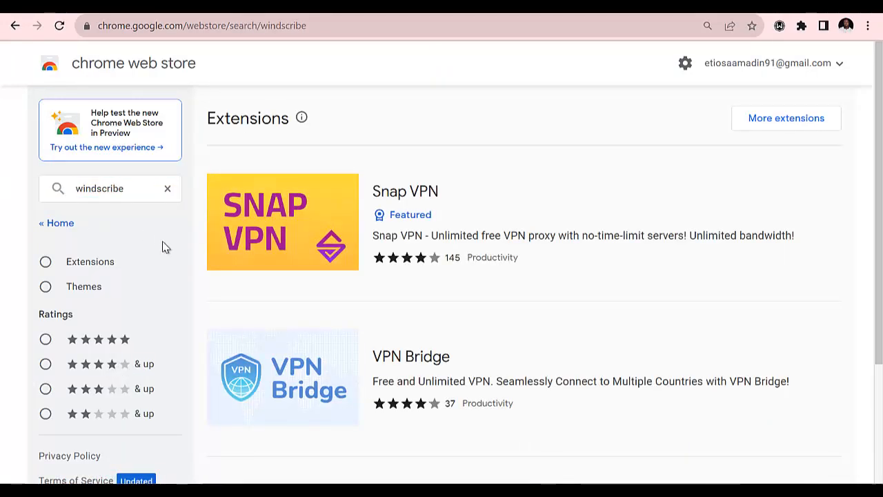
scroll(322, 282, "down", 4)
scroll(329, 297, "up", 4)
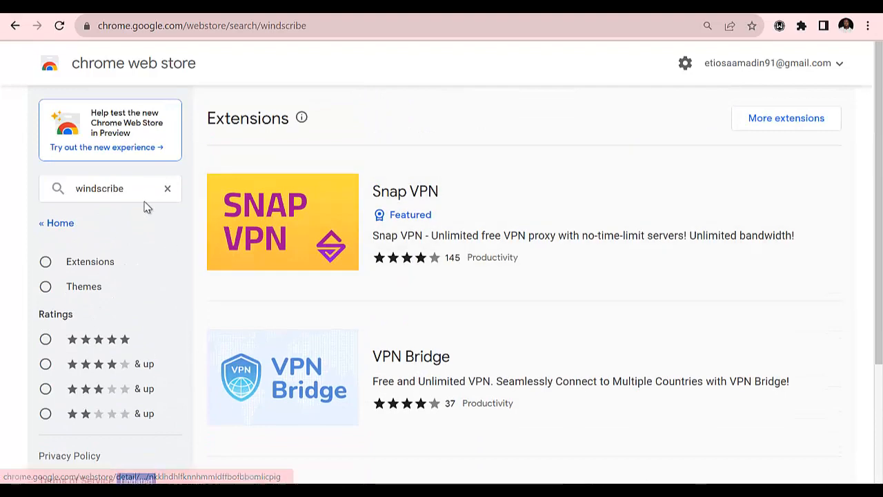
left_click(142, 188)
left_click(126, 242)
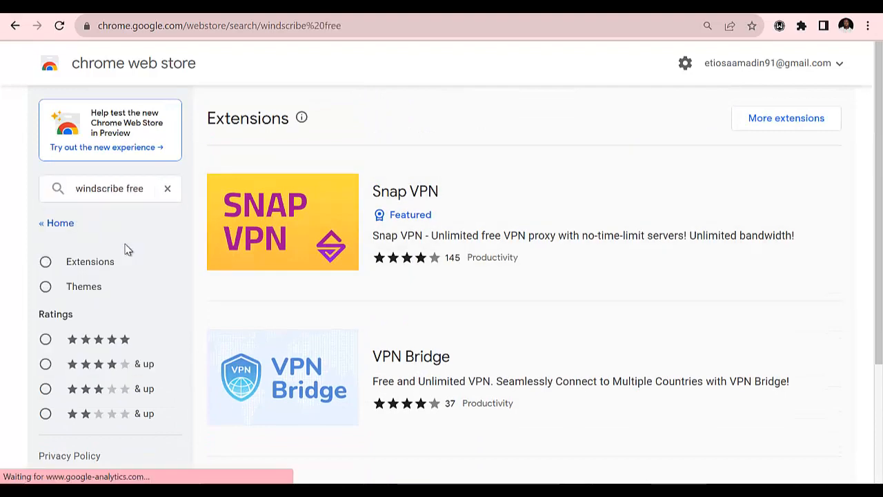
scroll(338, 269, "down", 2)
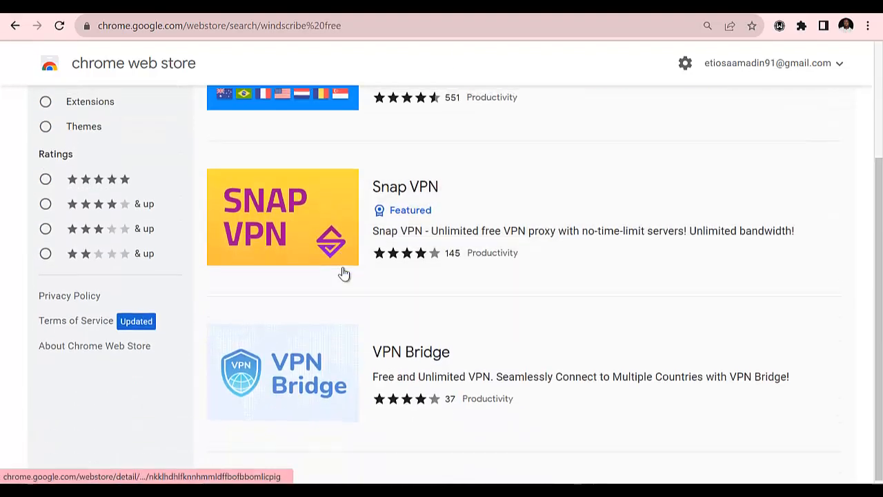
scroll(343, 273, "up", 2)
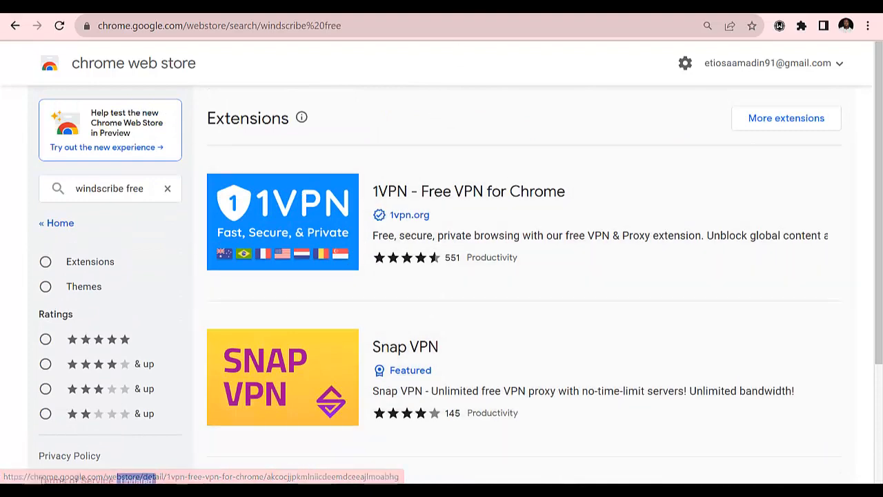
key("ctrl+t")
left_click(449, 34)
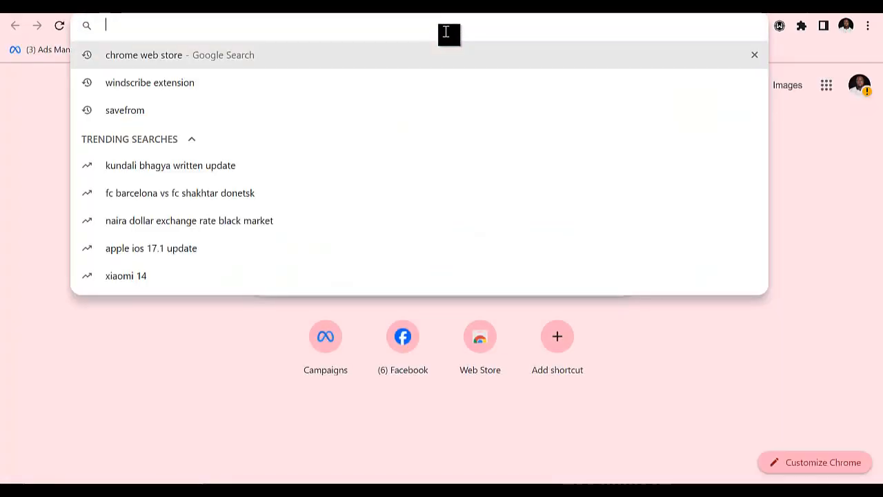
Step: Search Google for the windscribe extension, open its store page, and open Windscribe's extension options
type("wind")
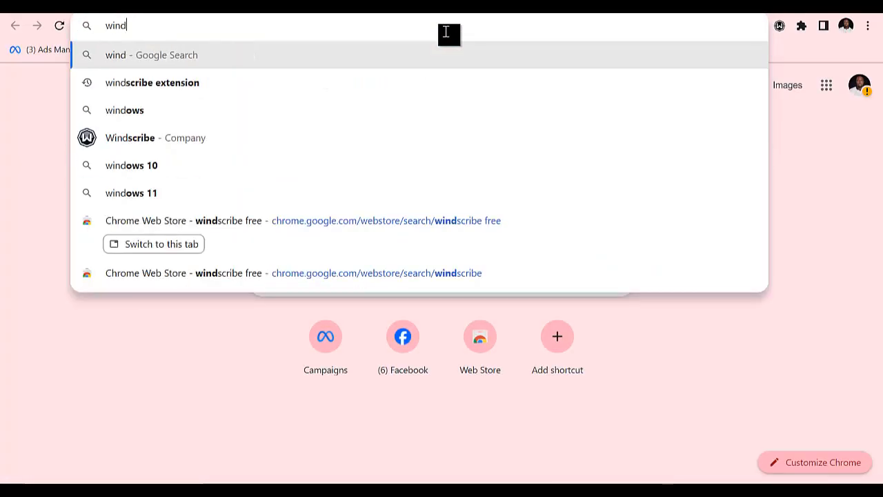
key("Down")
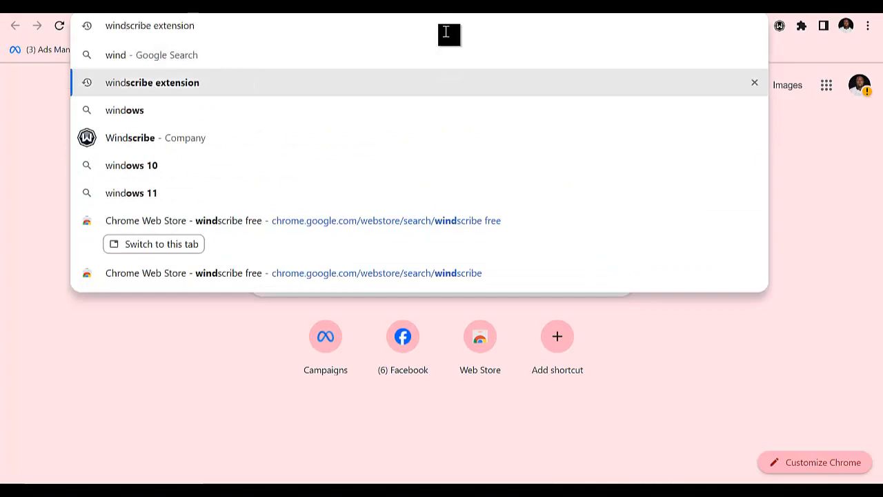
key("Return")
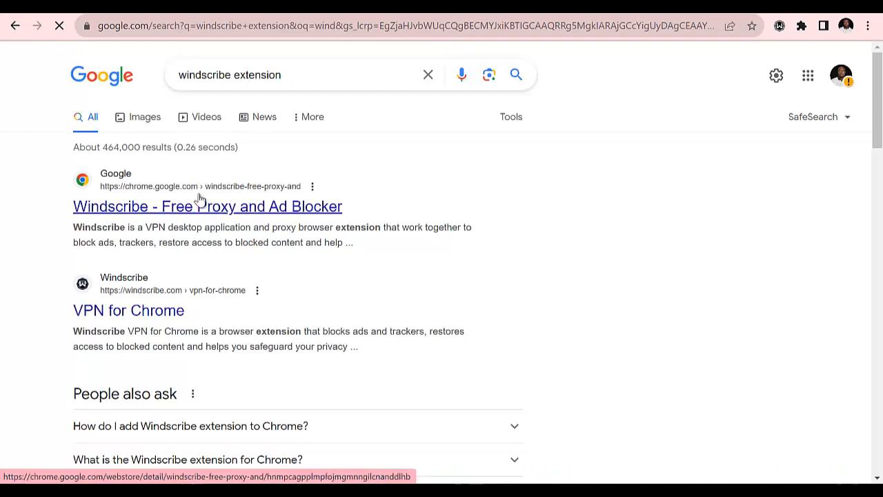
left_click(200, 208)
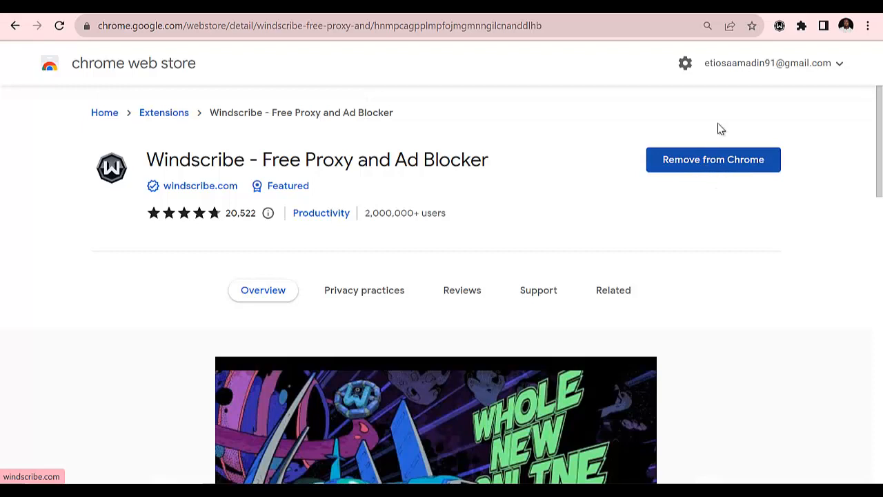
left_click(800, 28)
left_click(785, 127)
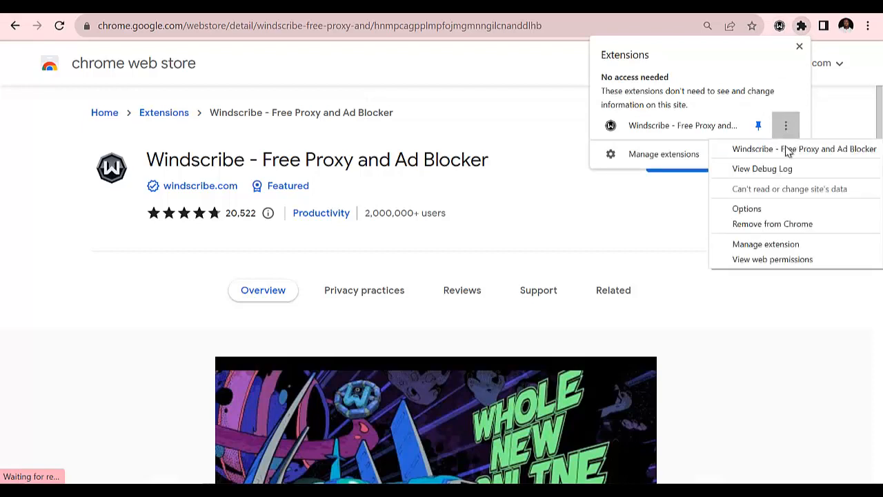
Step: Remove Windscribe from Chrome, then add it back and approve its permissions
left_click(769, 225)
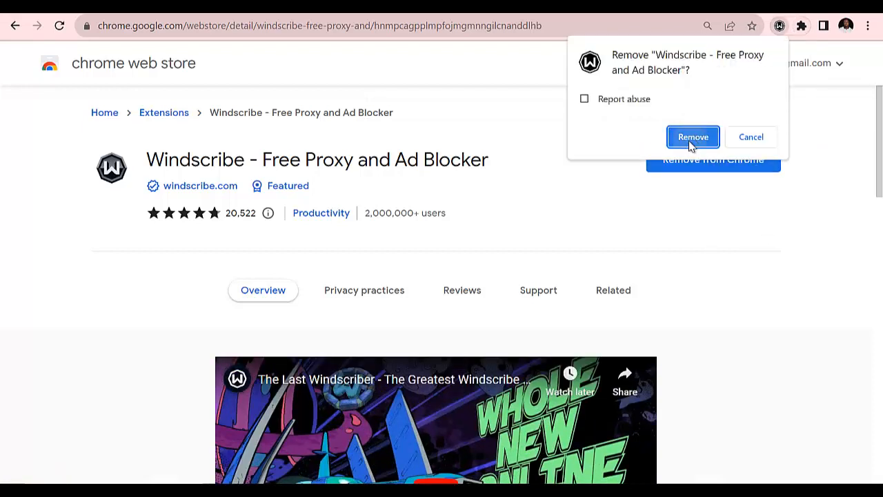
left_click(692, 140)
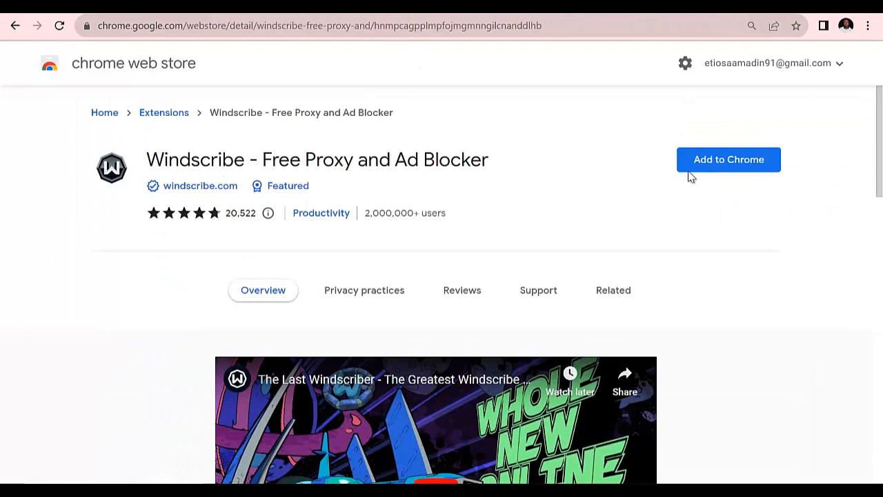
left_click(731, 168)
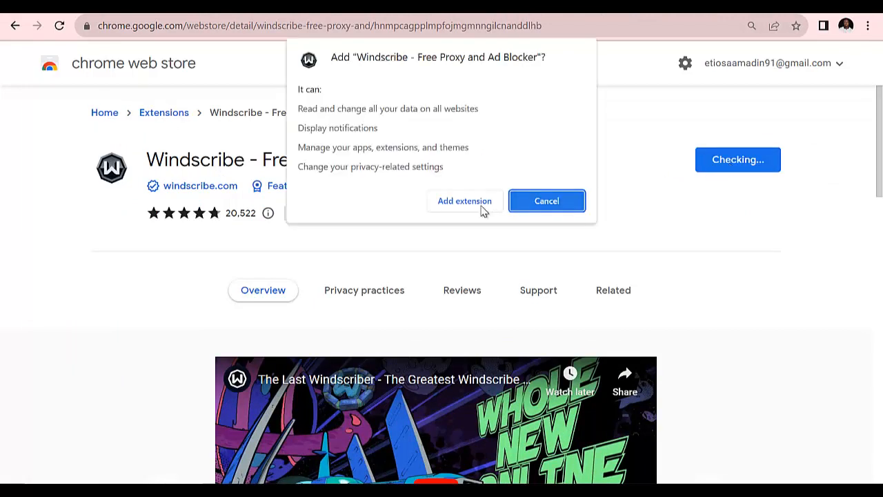
left_click(476, 203)
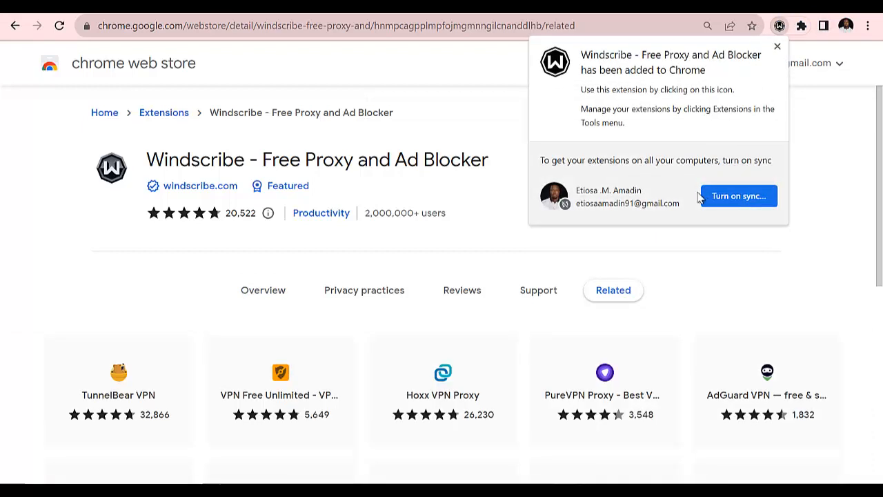
Step: Pin Windscribe in the Extensions list so its icon stays on the toolbar
left_click(802, 27)
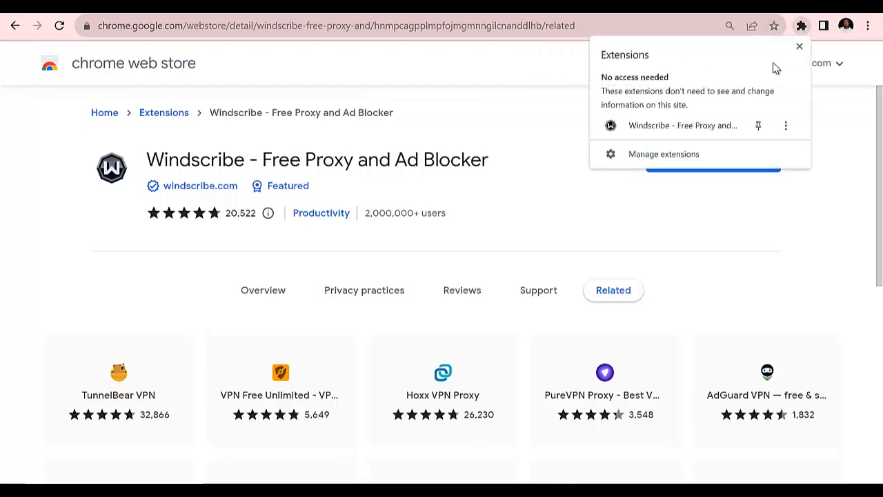
left_click(758, 127)
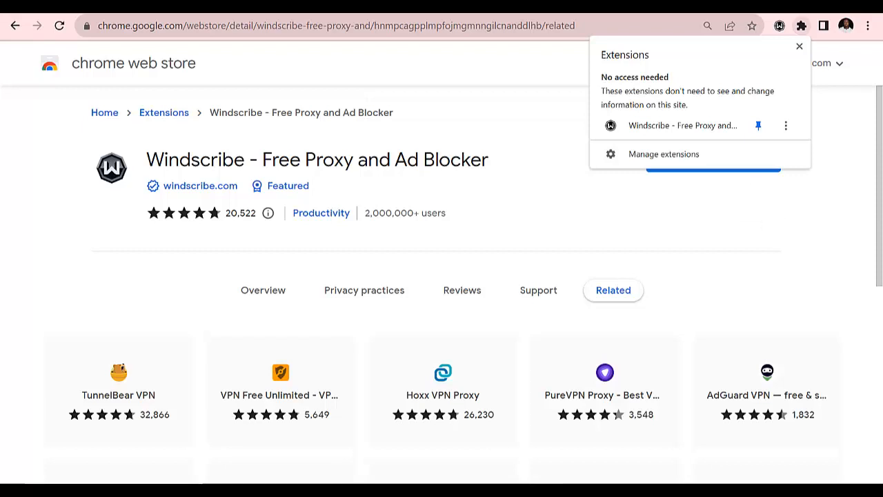
mouse_move(587, 478)
left_click(855, 182)
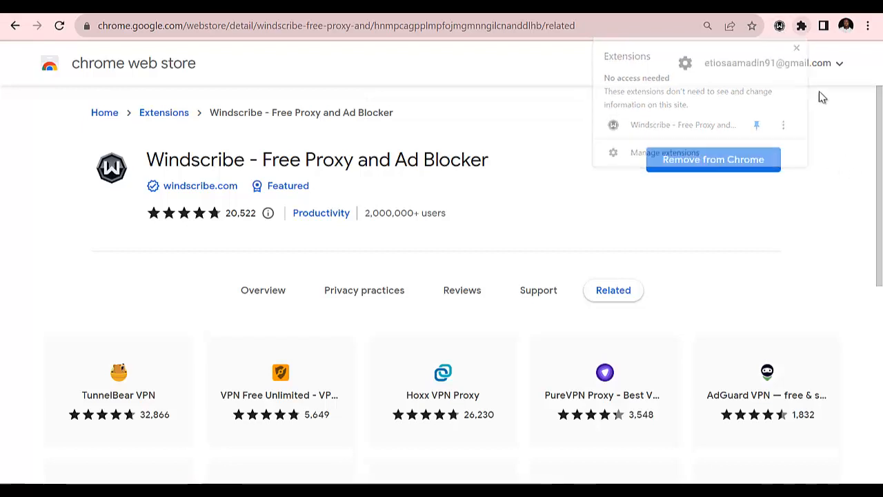
Step: Open the Windscribe panel and begin setup with Get Started
left_click(779, 27)
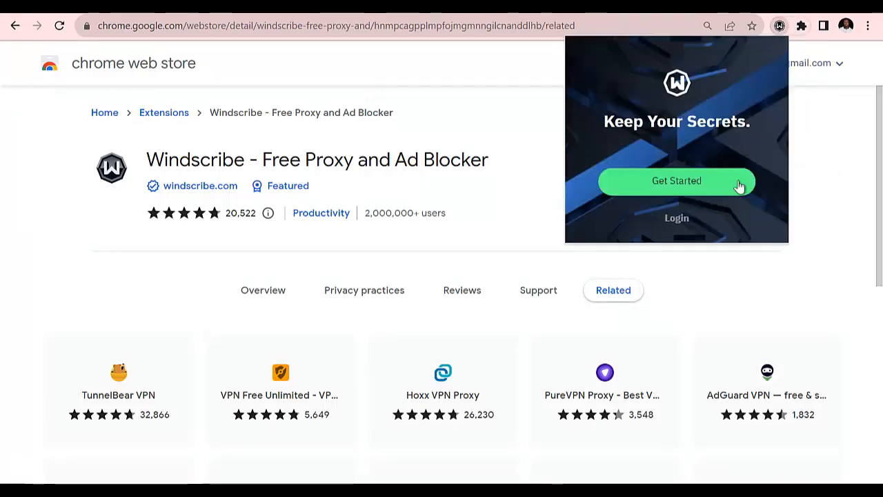
left_click(678, 191)
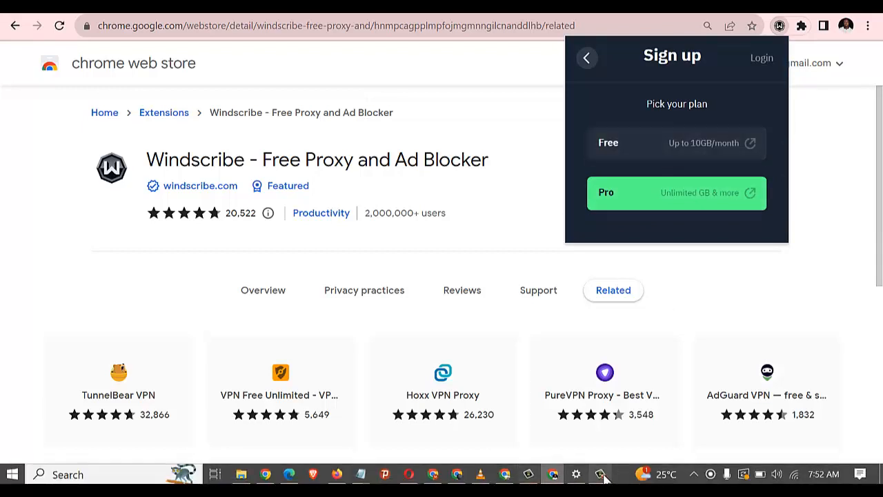
left_click(600, 475)
left_click(834, 448)
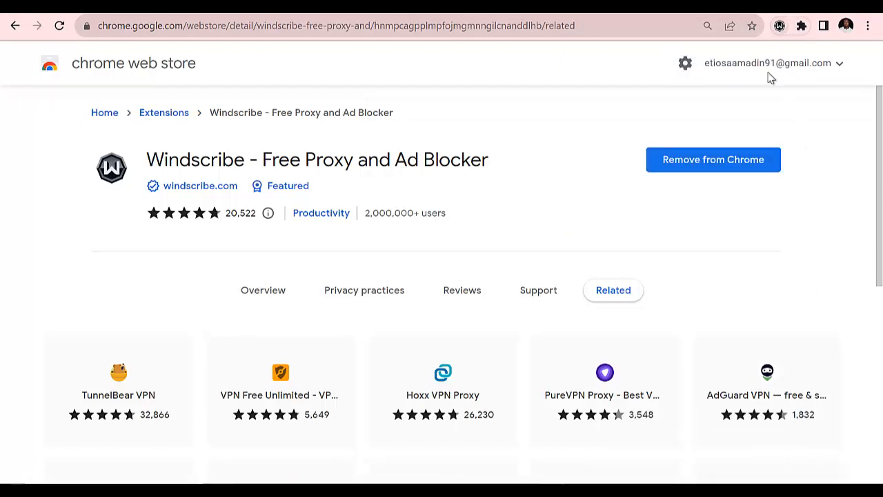
left_click(779, 26)
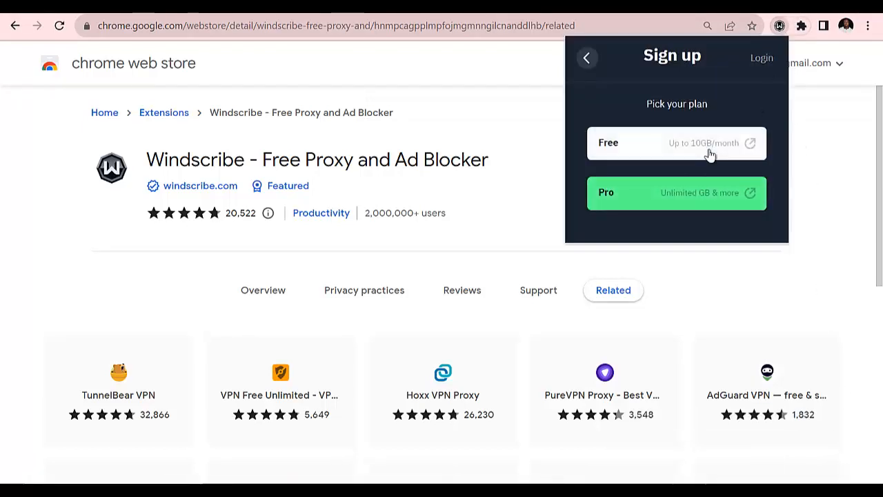
Step: Log in to Windscribe with the saved username and the account password
left_click(762, 59)
left_click(649, 122)
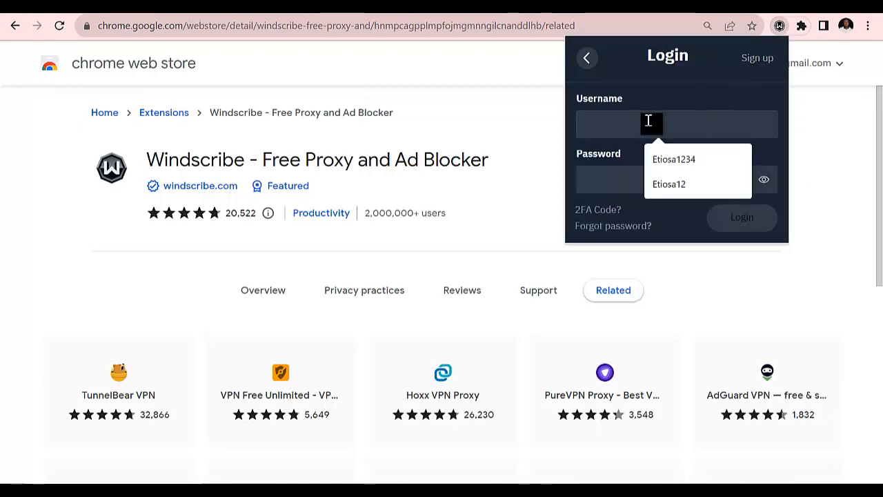
left_click(674, 159)
left_click(630, 179)
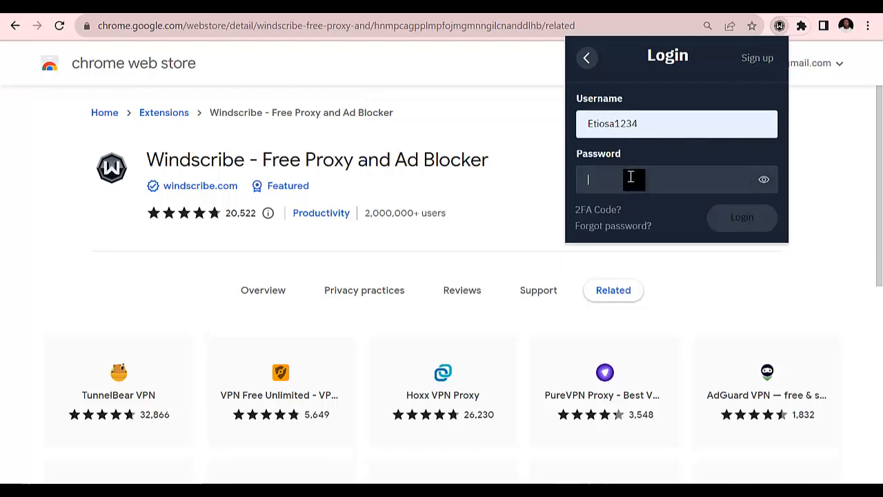
type("•••")
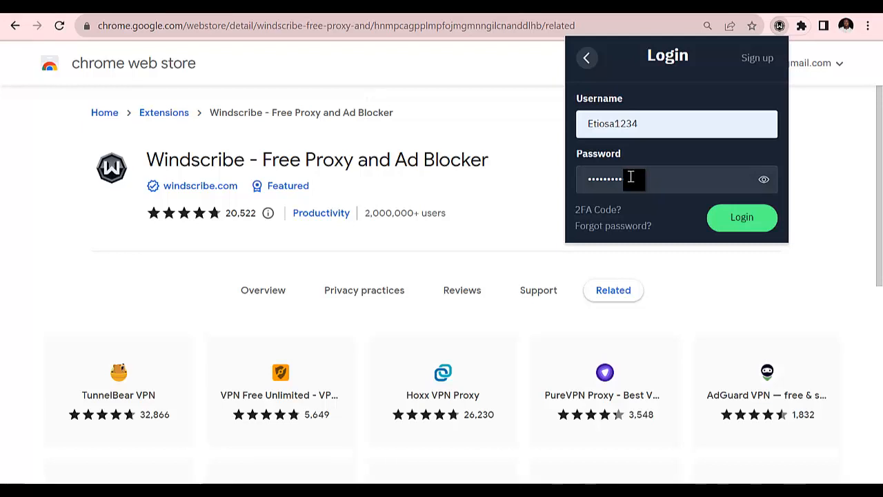
left_click(759, 219)
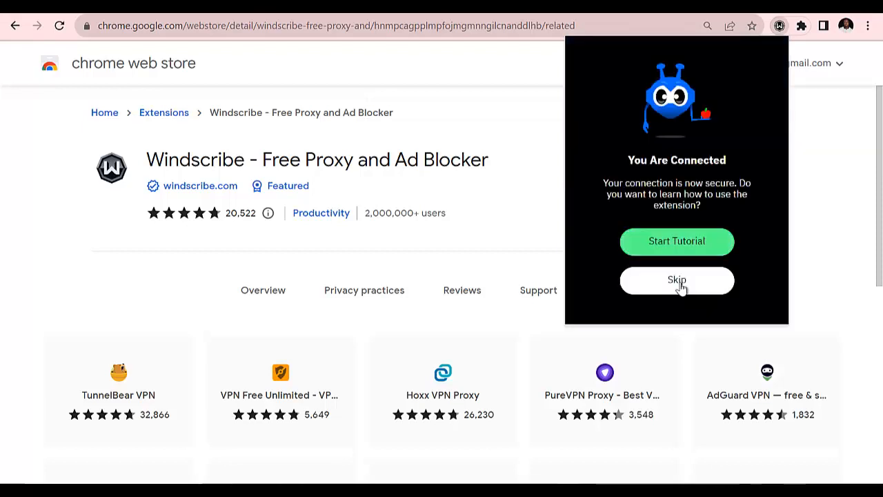
Step: Skip the Windscribe tutorial to reach the main panel
left_click(694, 287)
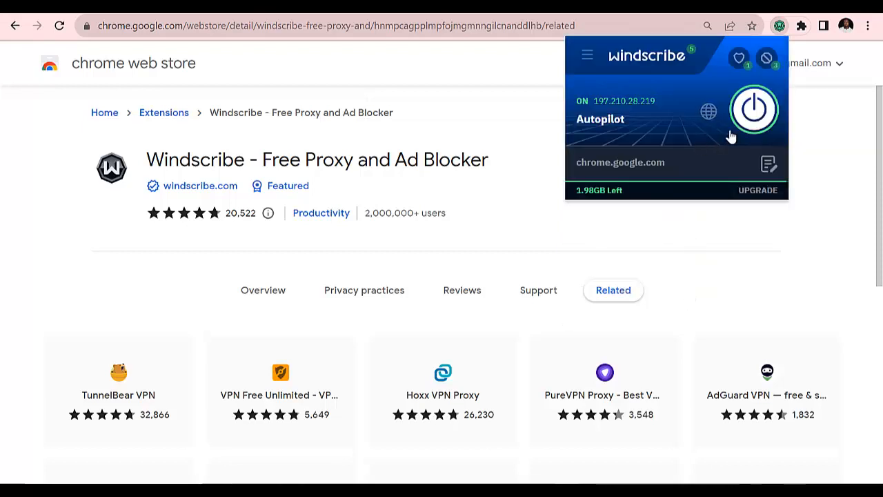
mouse_move(519, 474)
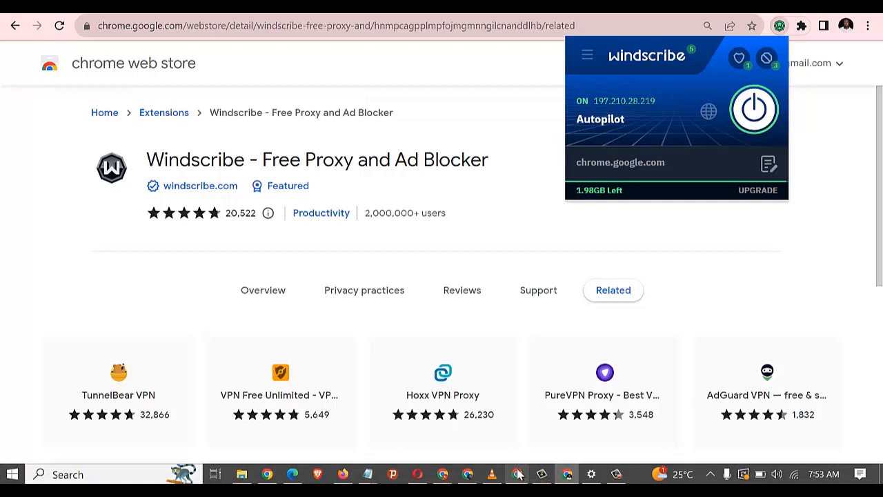
left_click(616, 474)
left_click(835, 448)
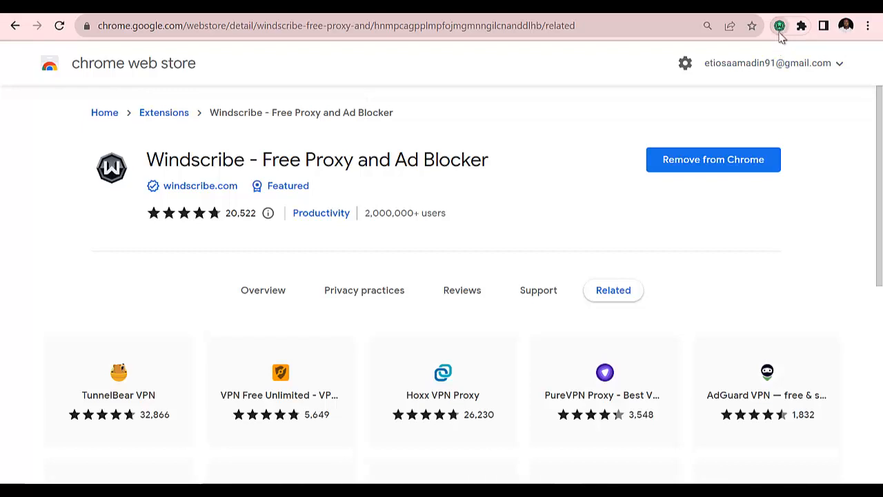
scroll(835, 169, "down", 2)
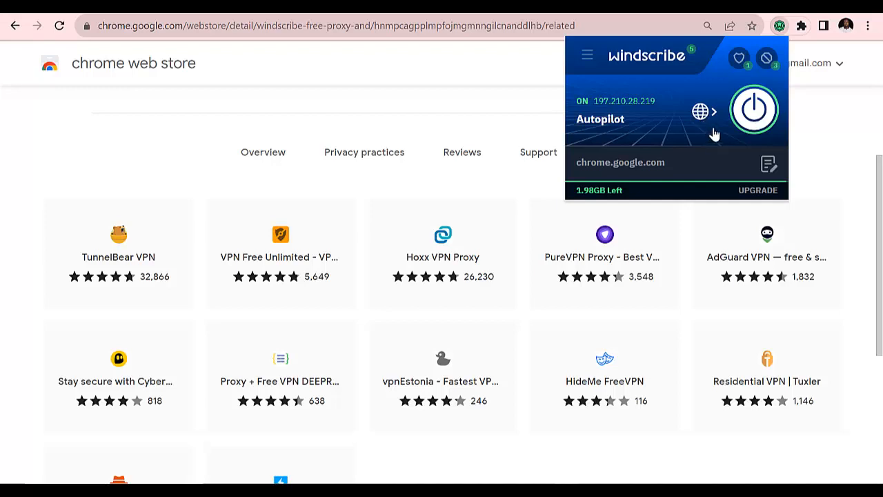
Step: Connect the VPN through the Atlanta Mountain server under US Central
left_click(703, 114)
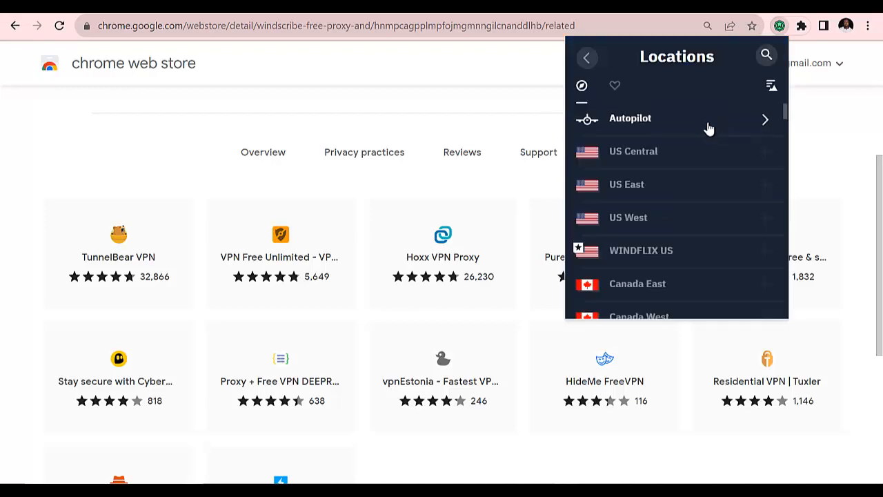
left_click(687, 160)
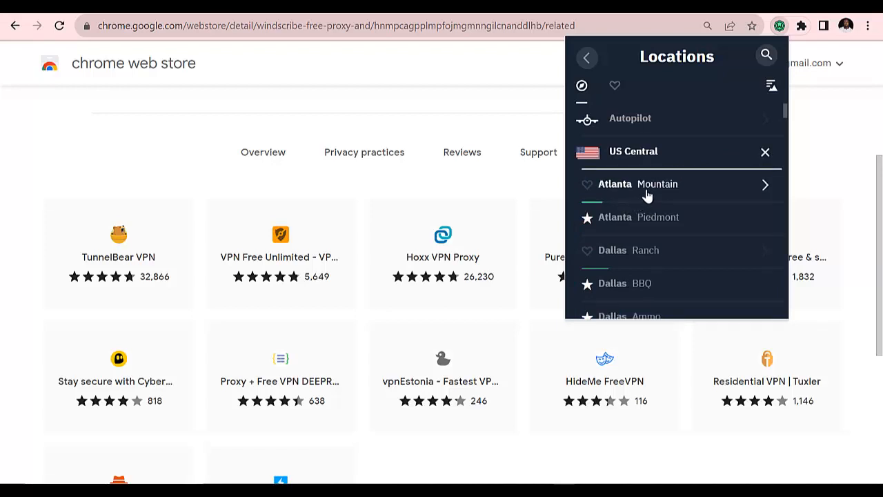
left_click(673, 191)
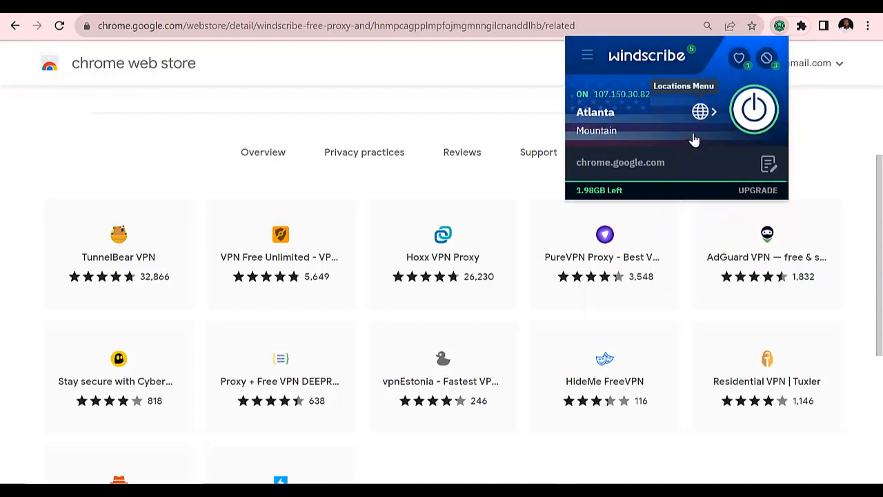
left_click(258, 9)
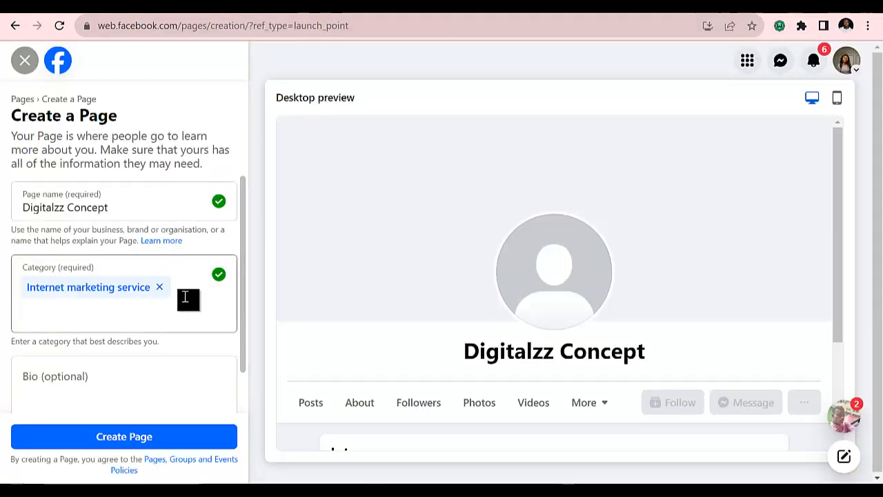
Step: Dismiss the offline notice and submit the Digitalzz Concept Page for creation
scroll(351, 268, "down", 1)
scroll(350, 270, "down", 2)
scroll(350, 270, "up", 2)
scroll(150, 331, "down", 1)
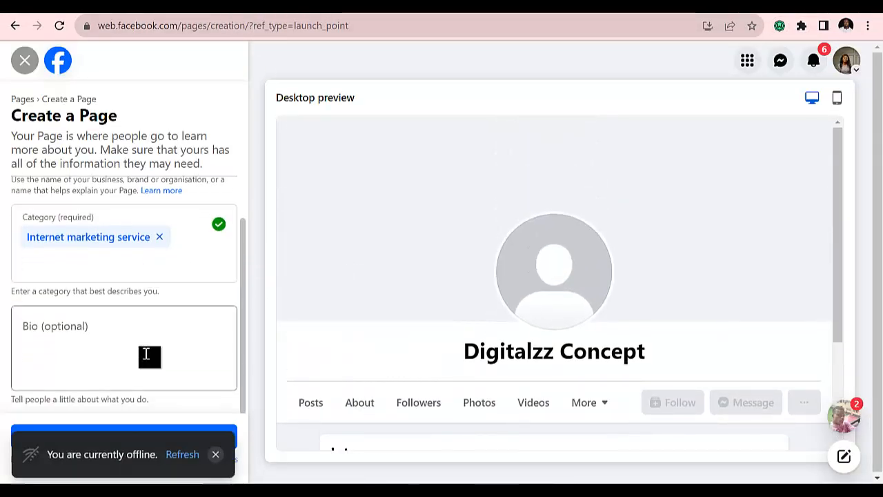
scroll(138, 325, "up", 1)
left_click(216, 450)
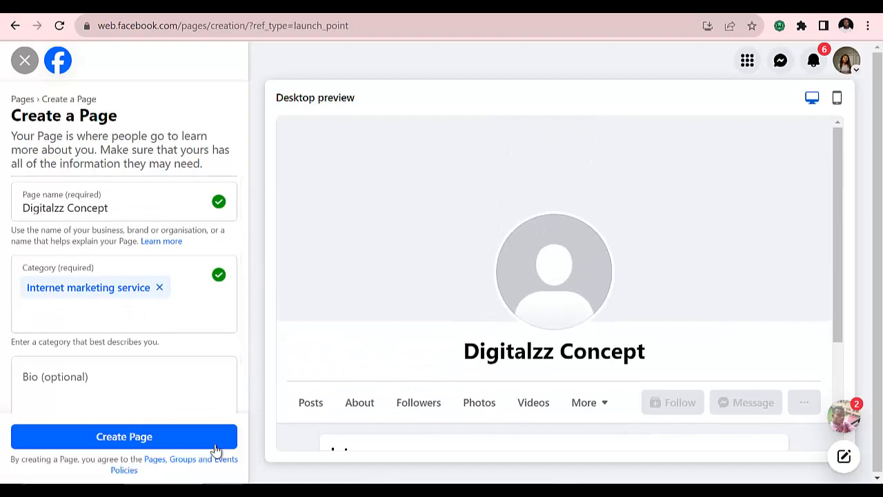
scroll(205, 351, "down", 1)
scroll(187, 370, "up", 1)
left_click(141, 438)
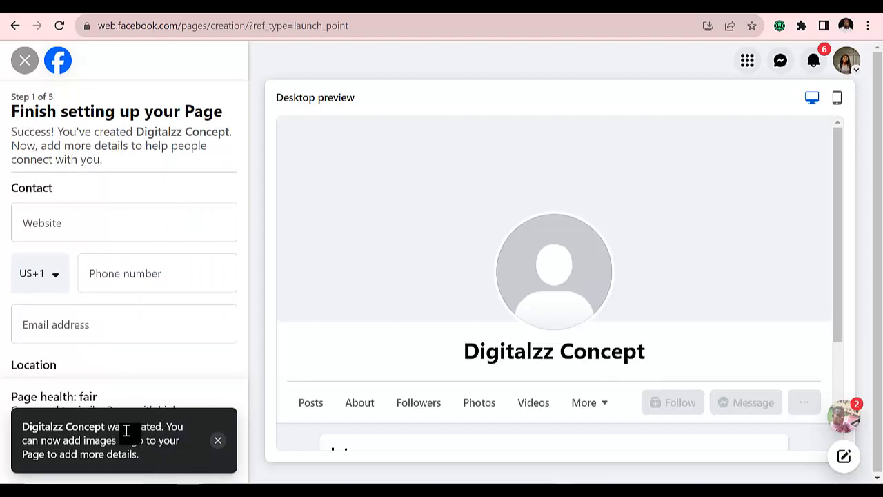
Step: Dismiss the Page-created notice and enter the website digitalzzconcept.com.ng
left_click(218, 441)
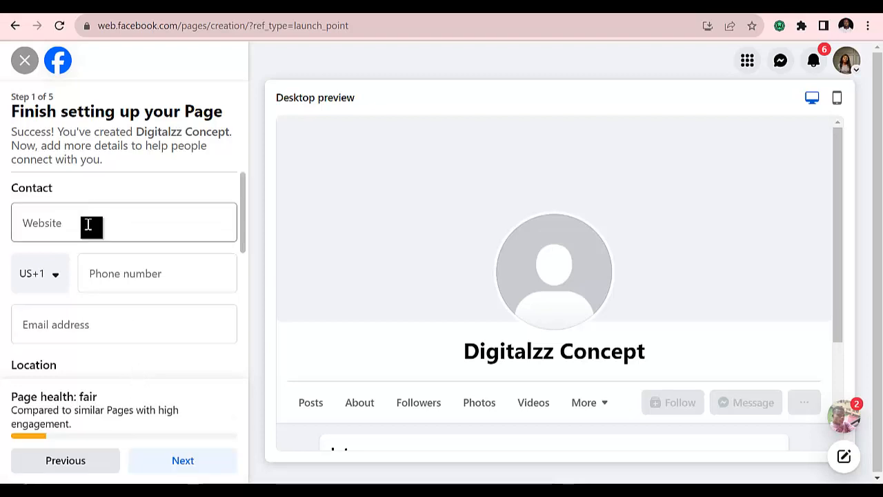
left_click(88, 226)
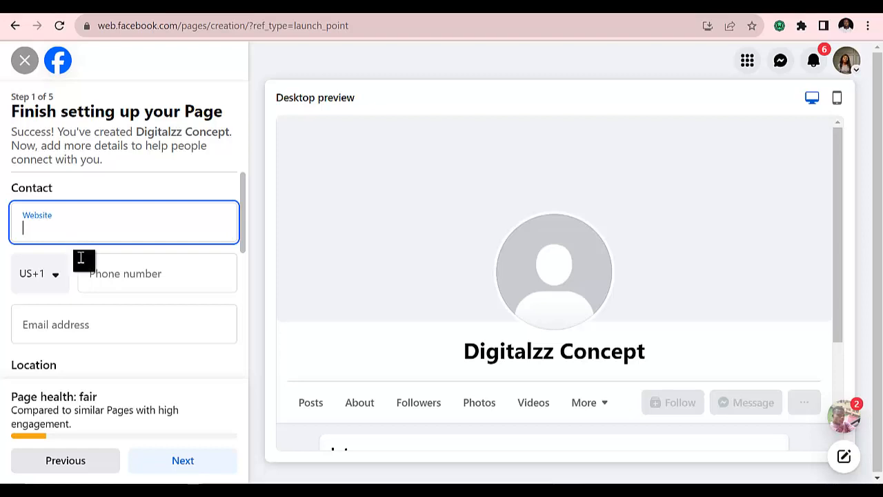
scroll(79, 258, "down", 5)
scroll(103, 271, "up", 3)
scroll(99, 263, "up", 2)
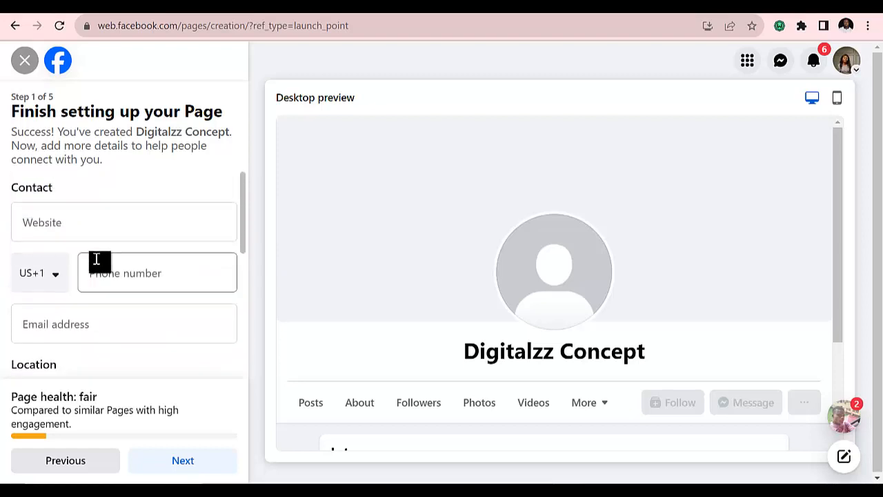
left_click(78, 224)
left_click(672, 350)
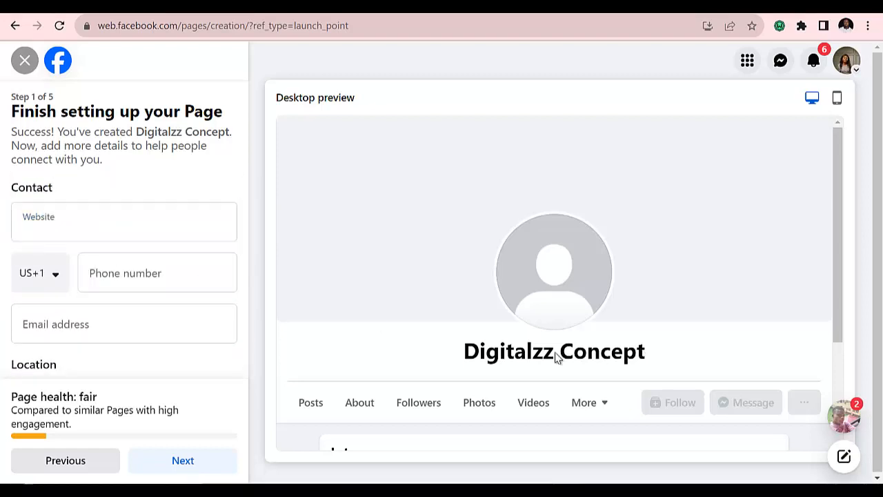
left_click(102, 226)
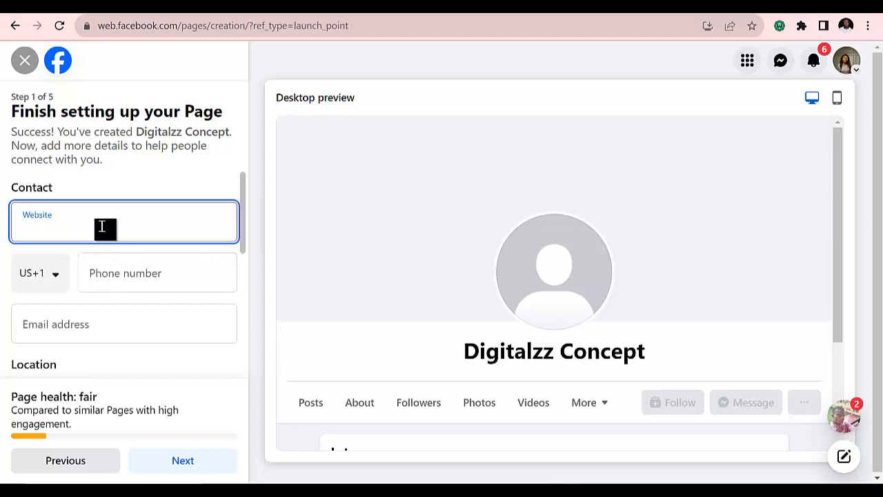
type("digitalzzconcept.com.ng")
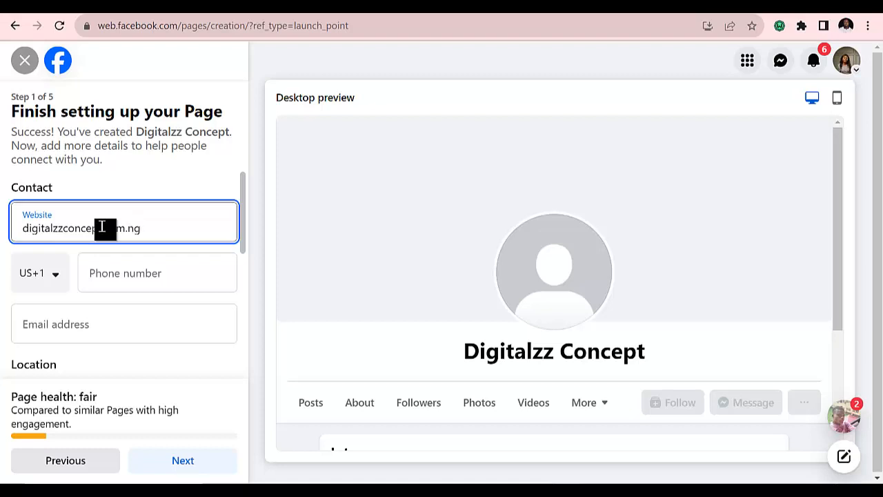
Step: Set the phone country code to Nigeria (NG+234) and enter the business phone number
left_click(58, 281)
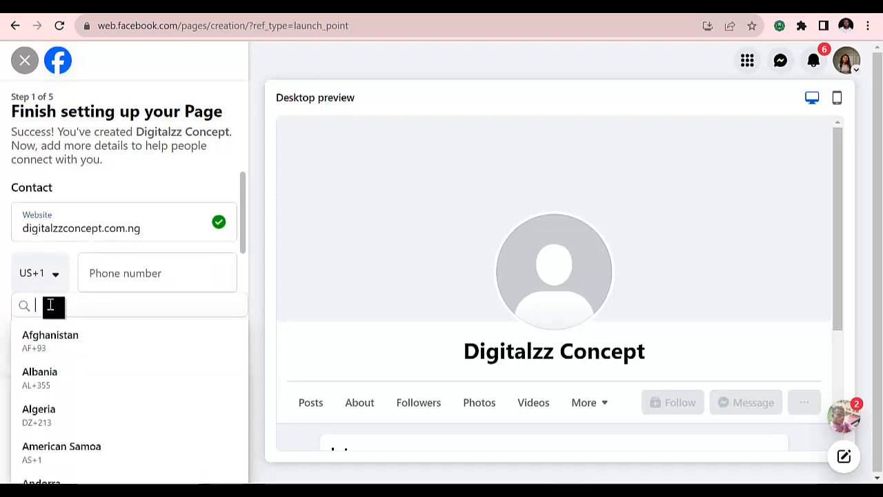
left_click(52, 286)
left_click(54, 280)
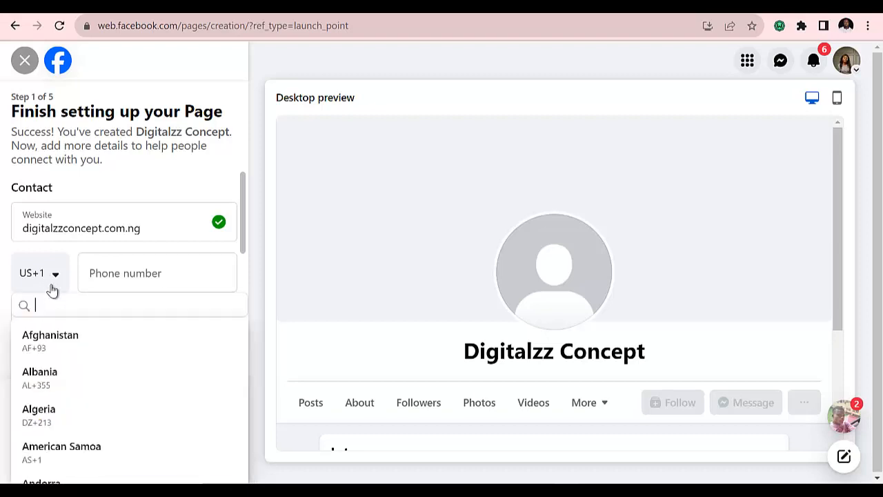
type("234")
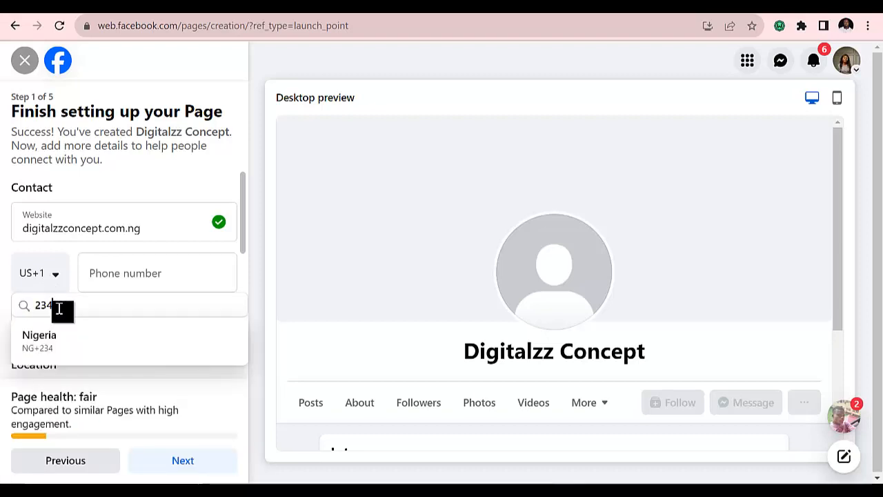
left_click(59, 336)
left_click(127, 271)
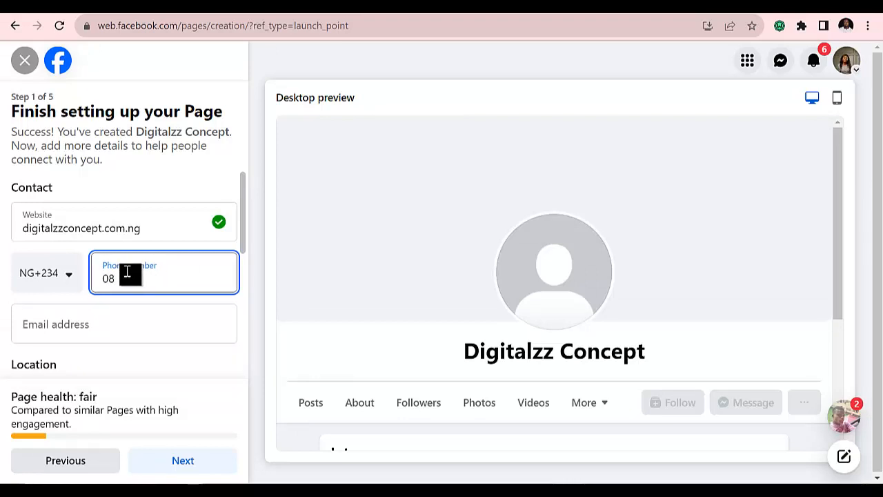
type("08")
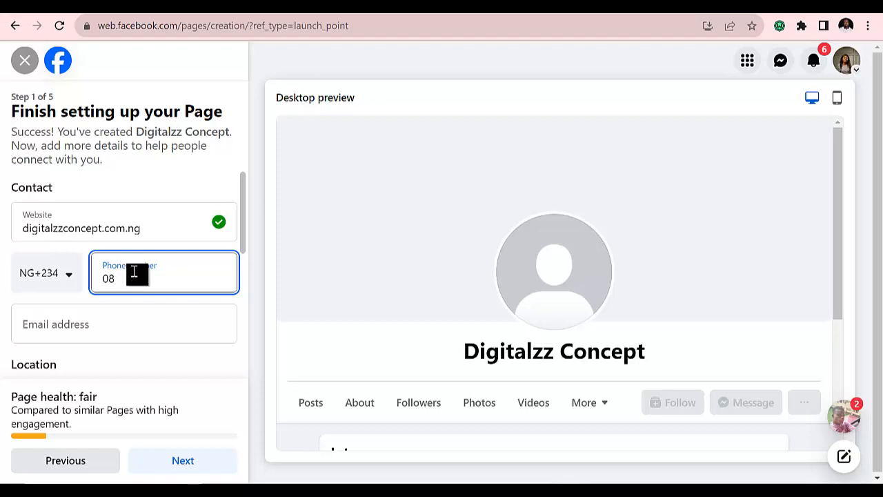
type("34567890")
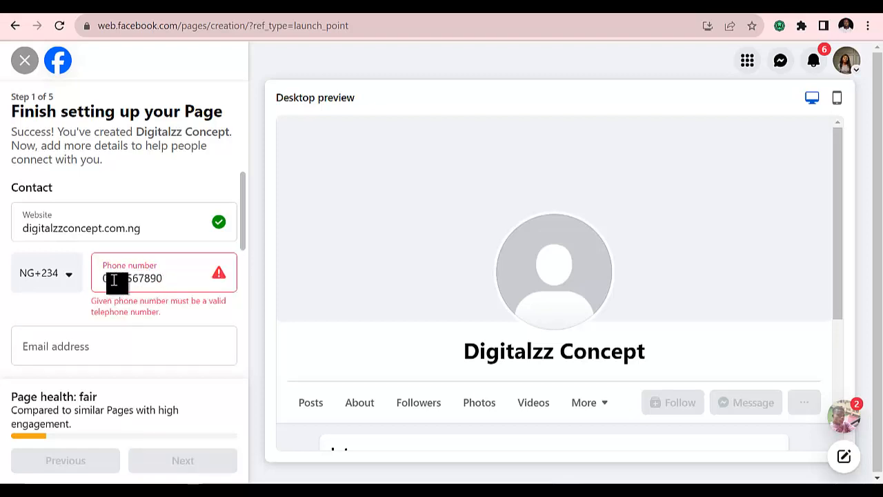
left_click(130, 290)
type("1")
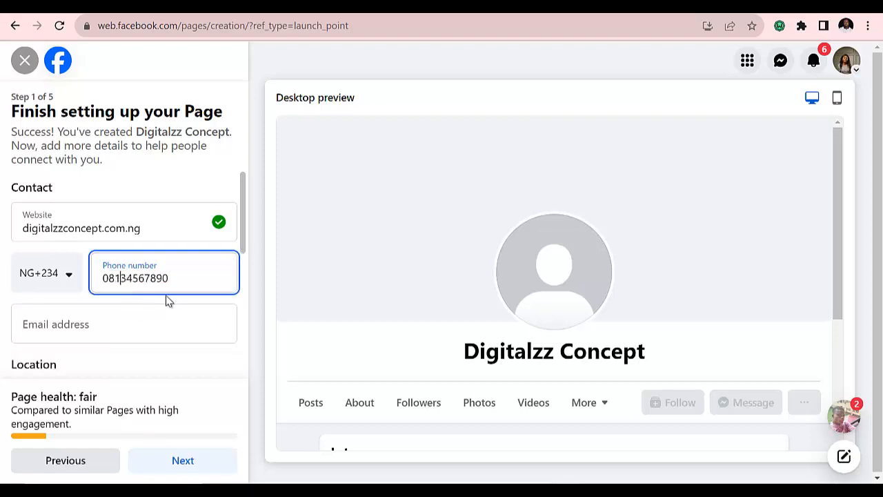
left_click(114, 325)
Step: Replace the street address with Uselu and choose Benin, Nigeria as the town/city
scroll(121, 335, "down", 2)
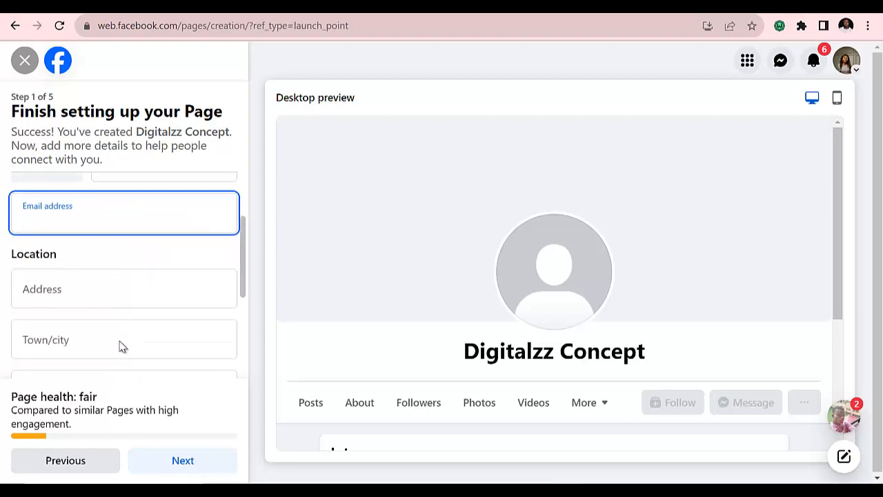
left_click(101, 262)
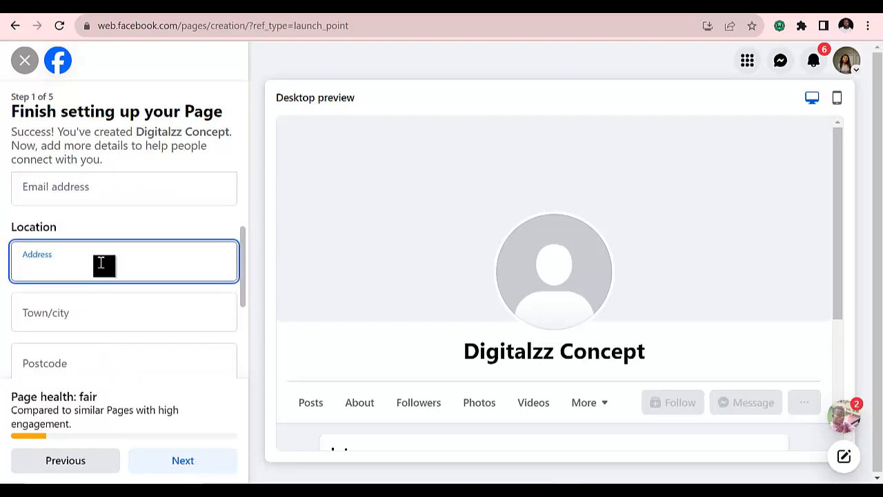
type("Lagos")
key("ctrl+a")
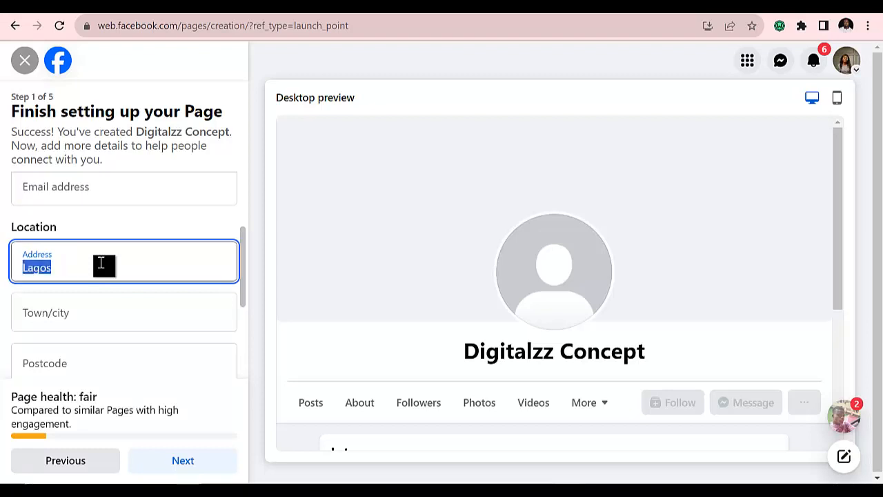
type("Benin")
key("ctrl+a")
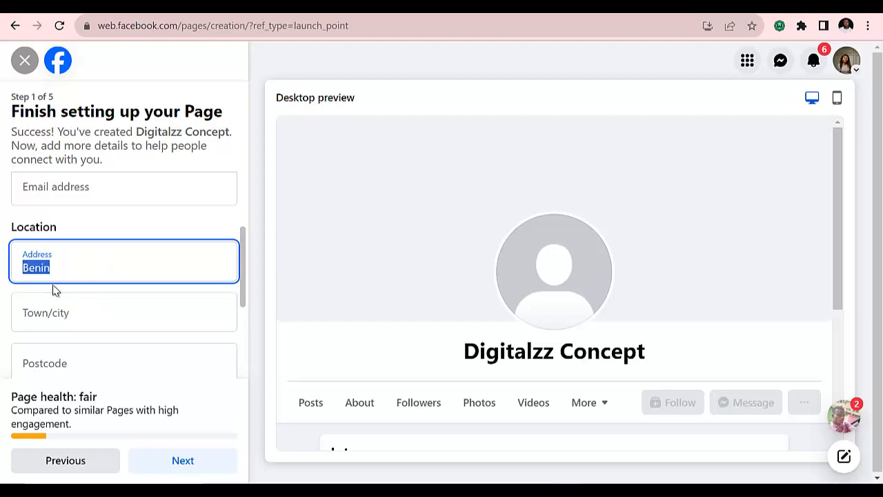
key("BackSpace")
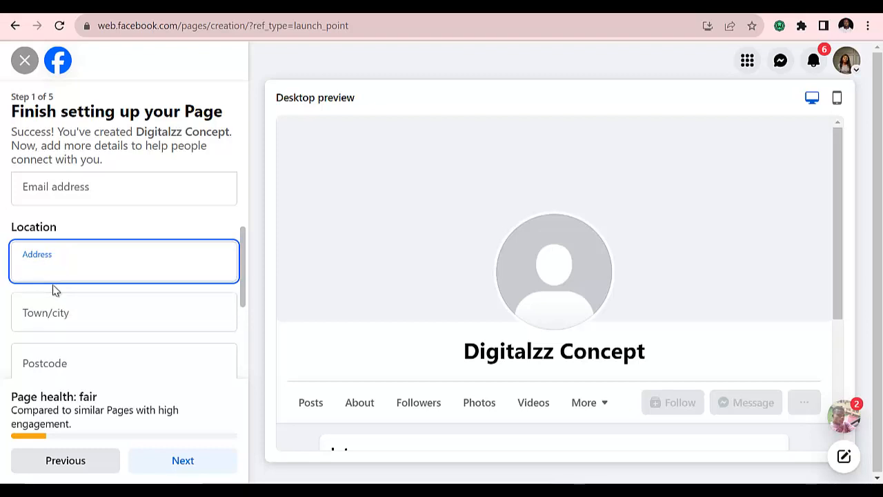
type("Uselu")
left_click(58, 317)
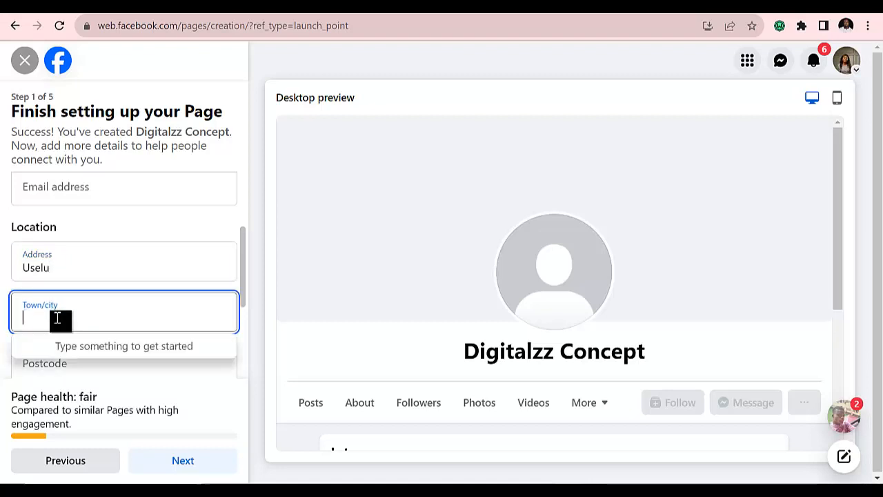
type("Bein")
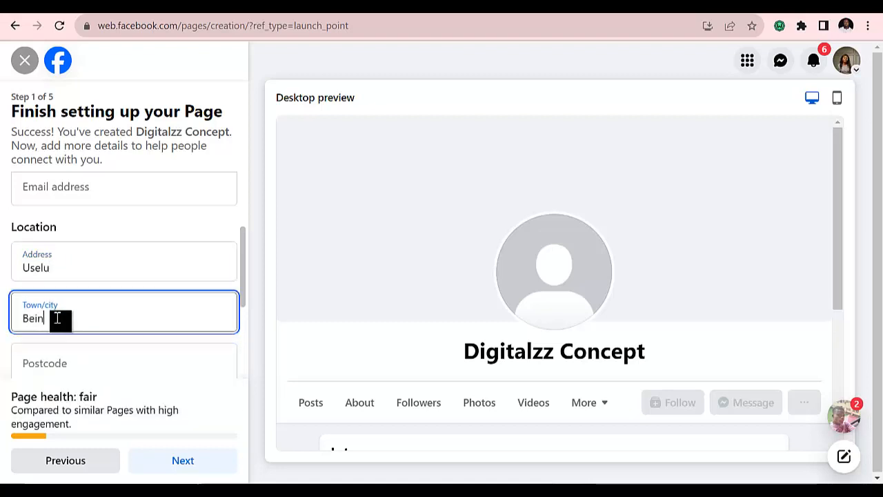
key("BackSpace")
key("BackSpace")
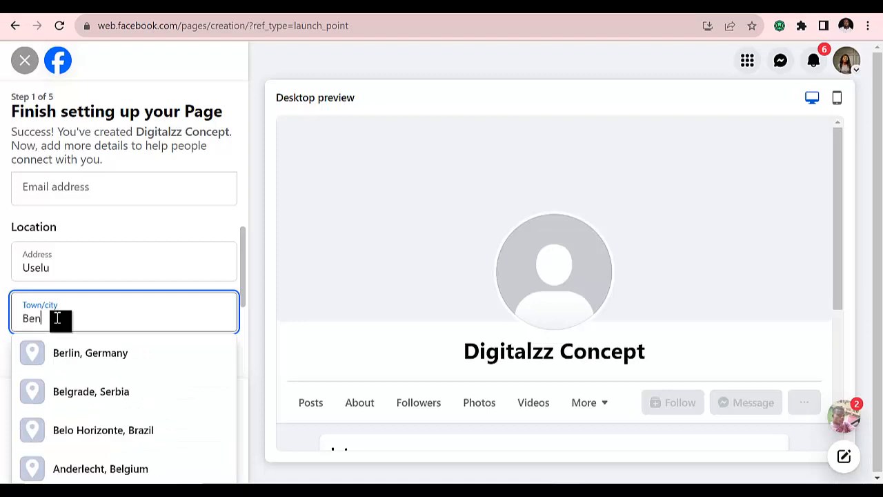
type("nin")
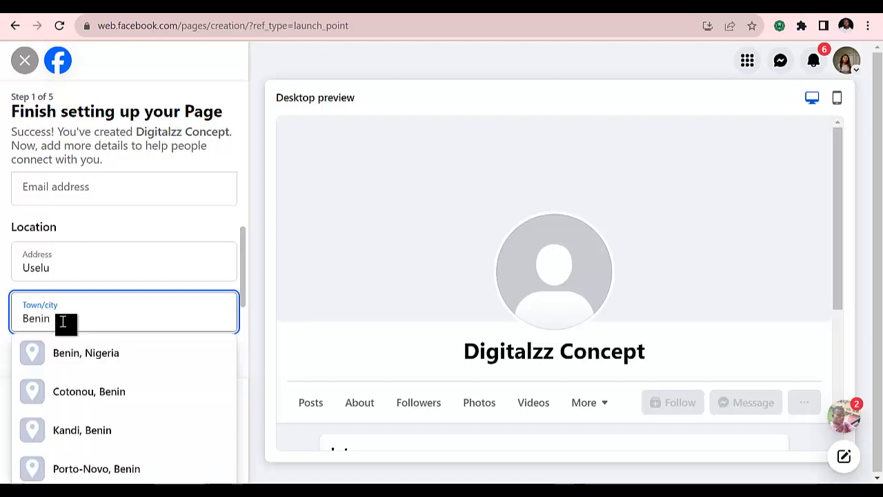
left_click(93, 355)
Step: Enter postcode 300212 and set the Page's opening hours to Always open
scroll(108, 355, "down", 1)
scroll(103, 364, "down", 1)
left_click(109, 229)
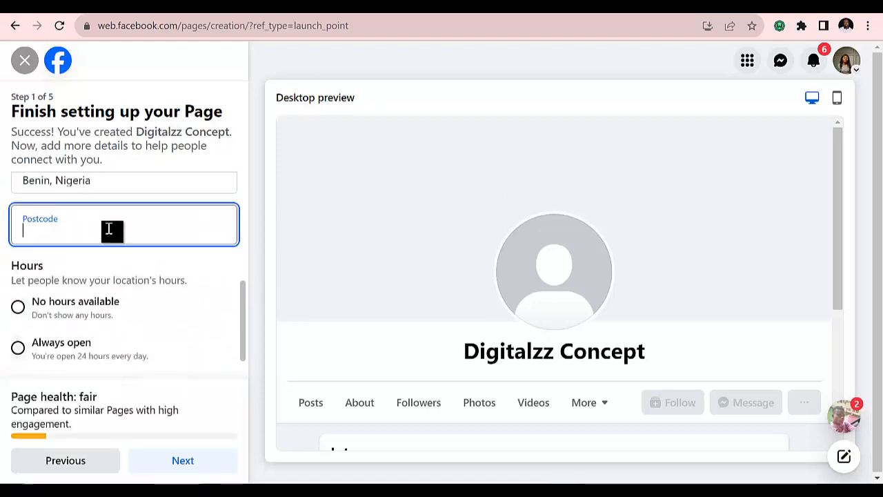
type("300212")
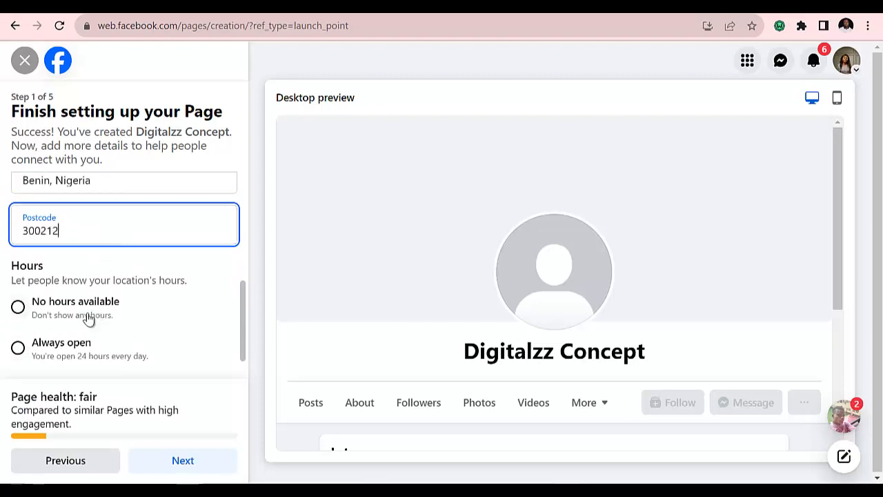
left_click(83, 341)
scroll(135, 358, "down", 1)
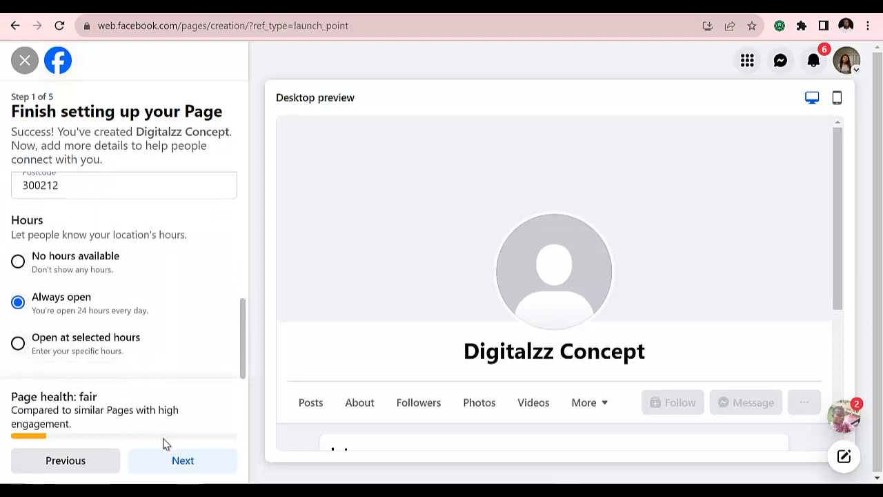
Step: Submit the details, skip the photos, WhatsApp and audience steps, and finish with Done
left_click(174, 458)
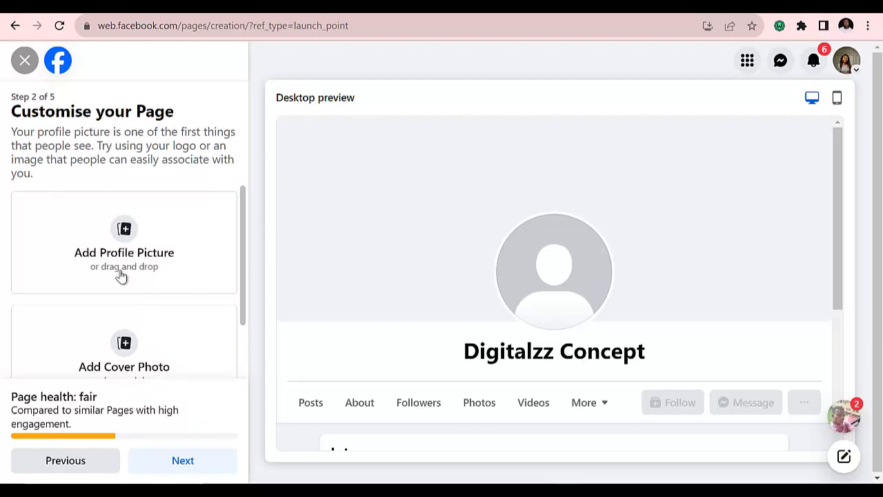
scroll(124, 283, "down", 1)
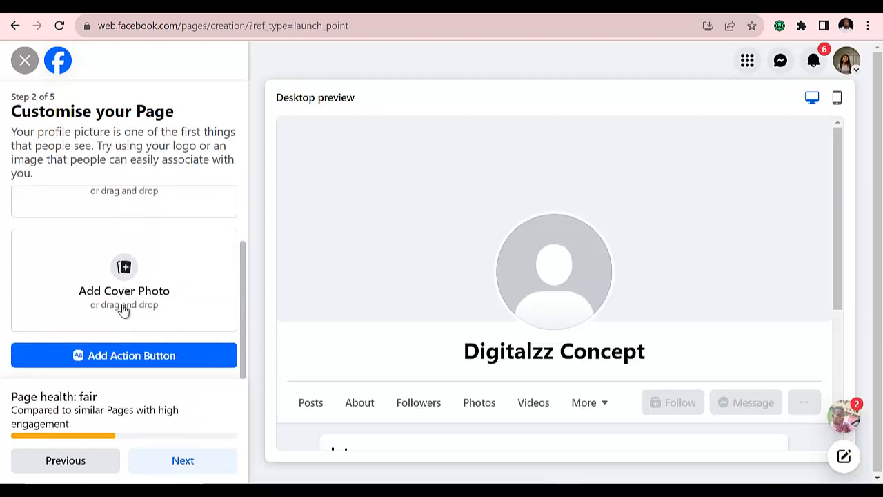
left_click(182, 460)
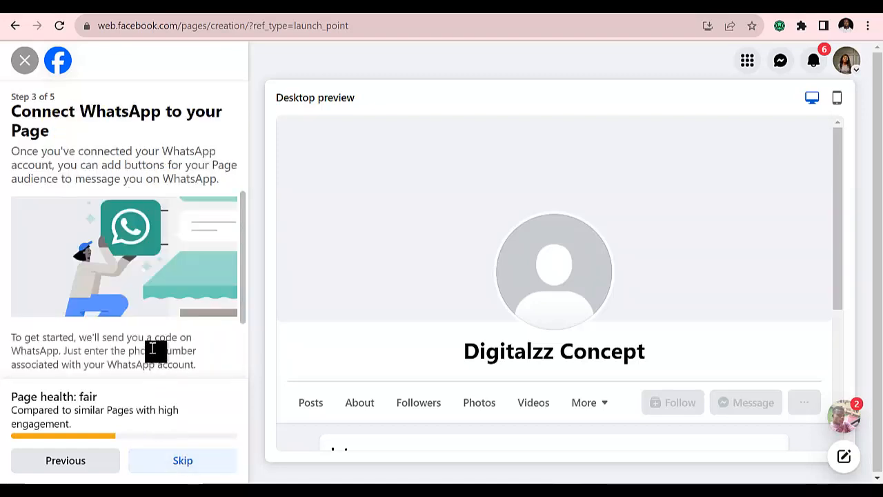
left_click(181, 461)
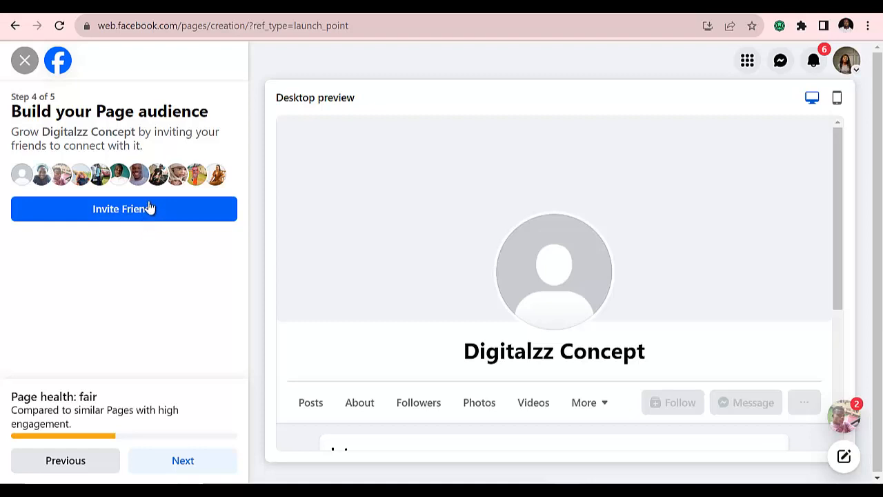
left_click(183, 463)
left_click(183, 460)
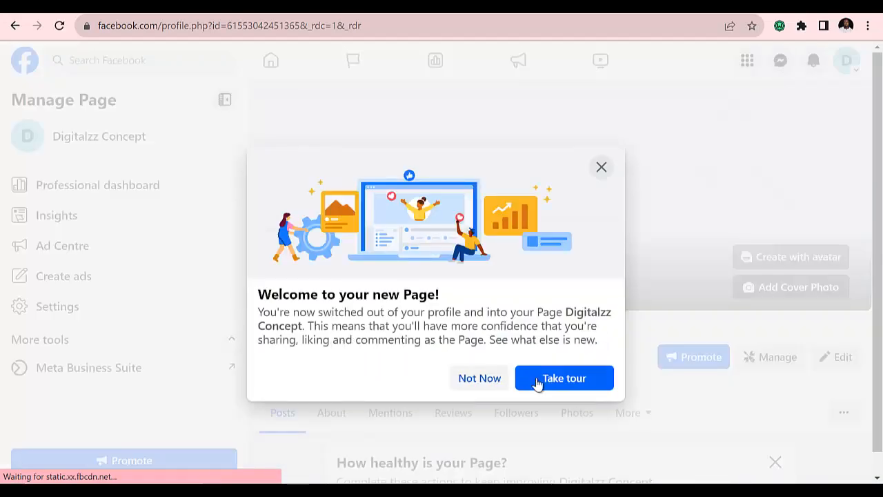
Step: Close the welcome message with Not Now and scroll through the new Digitalzz Concept Page
left_click(479, 378)
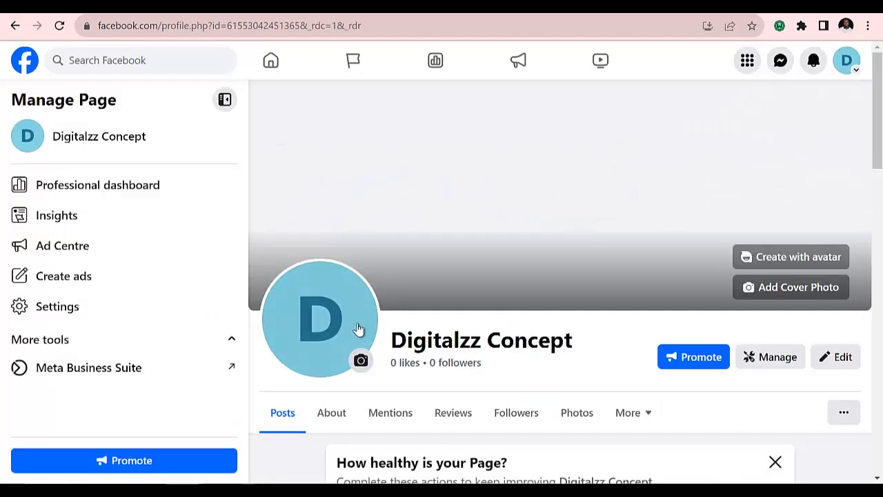
scroll(435, 324, "down", 2)
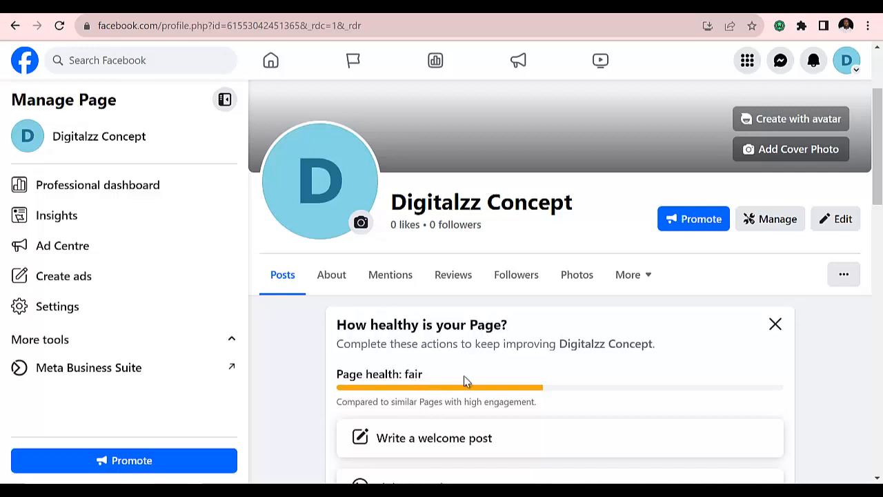
scroll(483, 320, "up", 2)
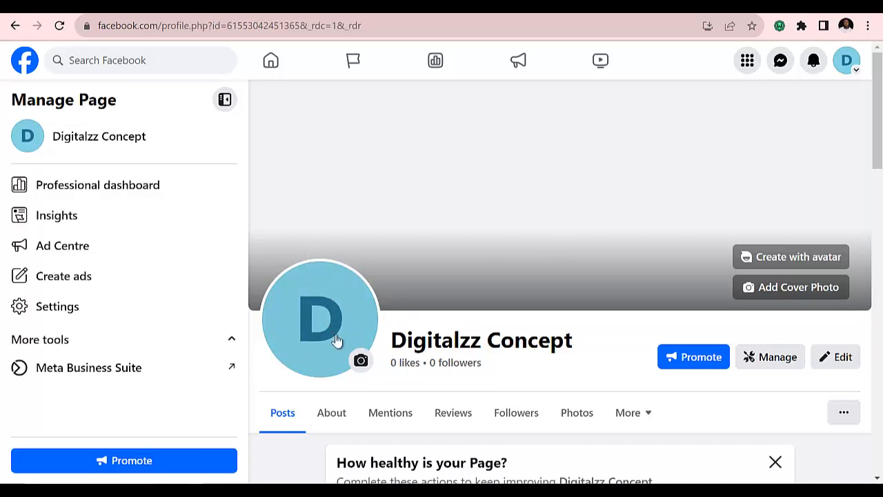
scroll(400, 242, "down", 2)
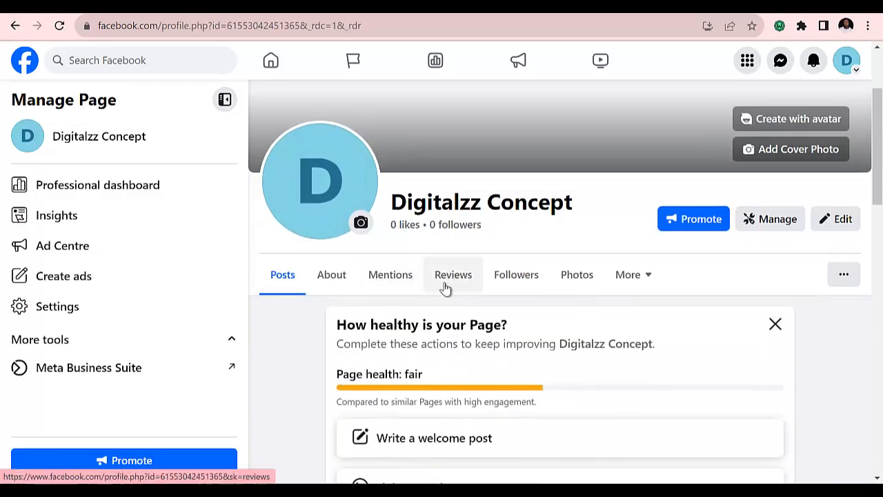
scroll(477, 360, "down", 2)
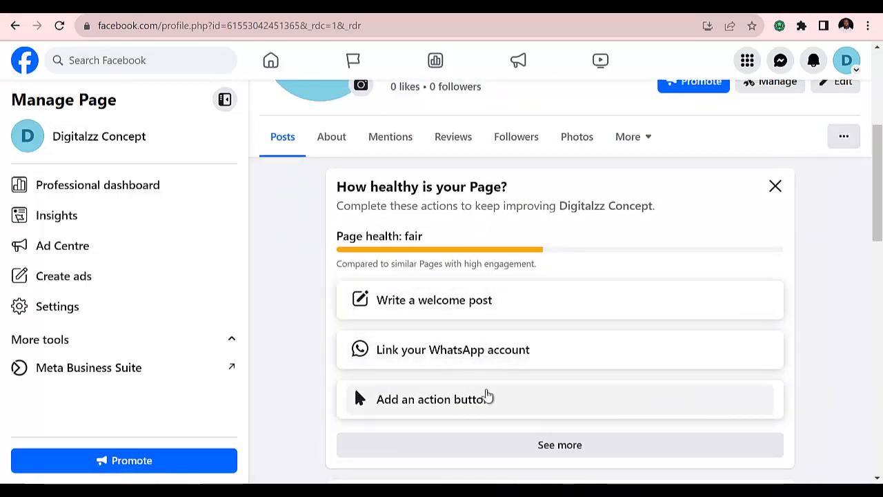
scroll(486, 395, "up", 4)
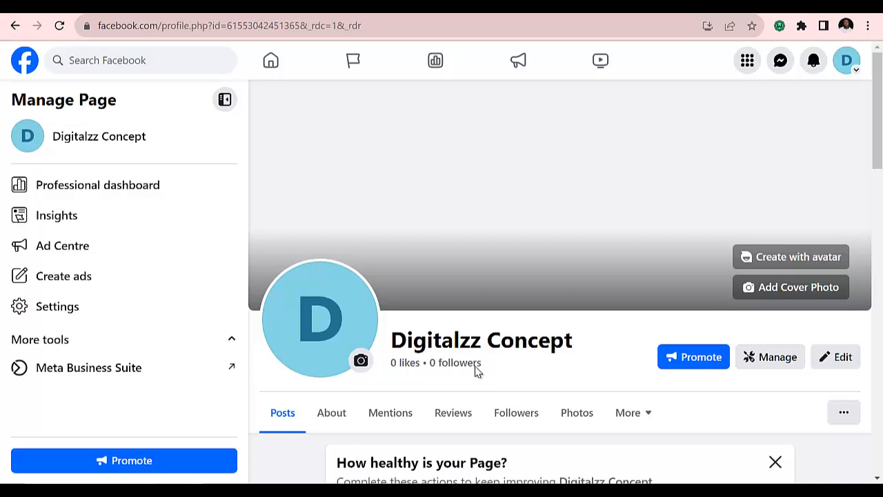
mouse_move(545, 478)
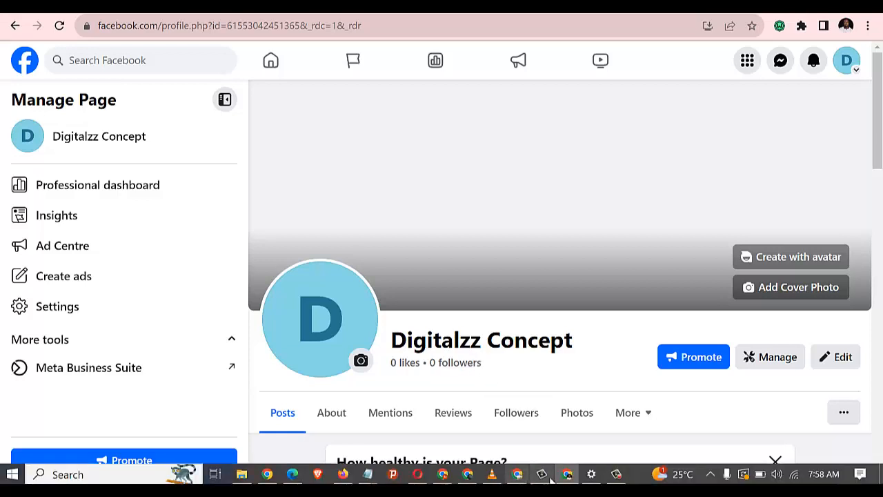